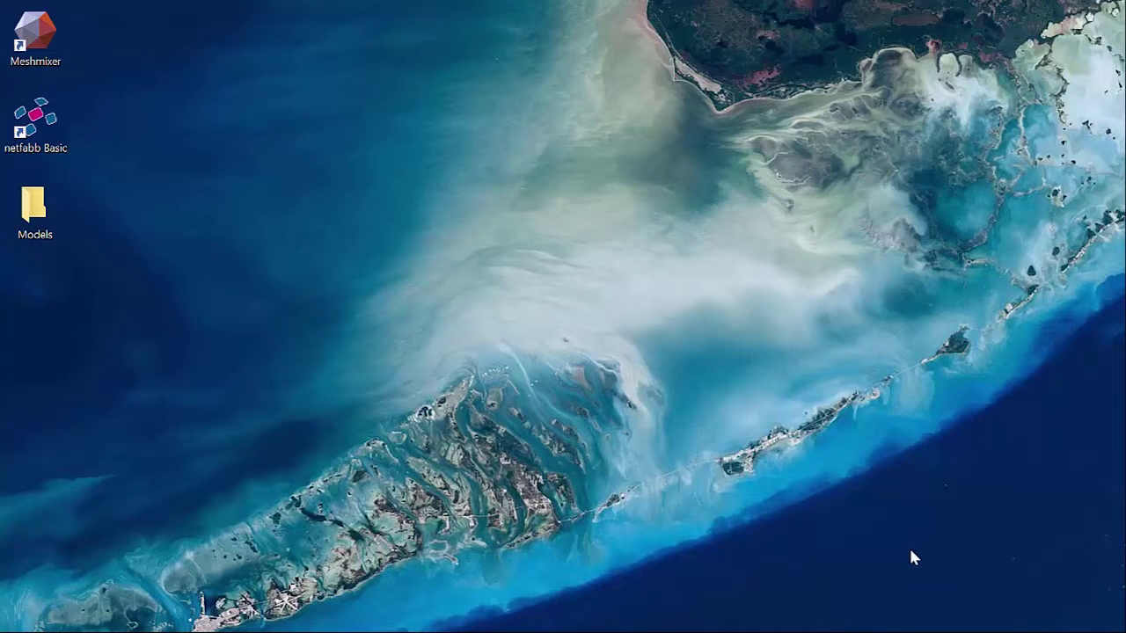
- Open the Models folder and drag the maxilla STL onto the Meshmixer icon to load it
double_click(38, 205)
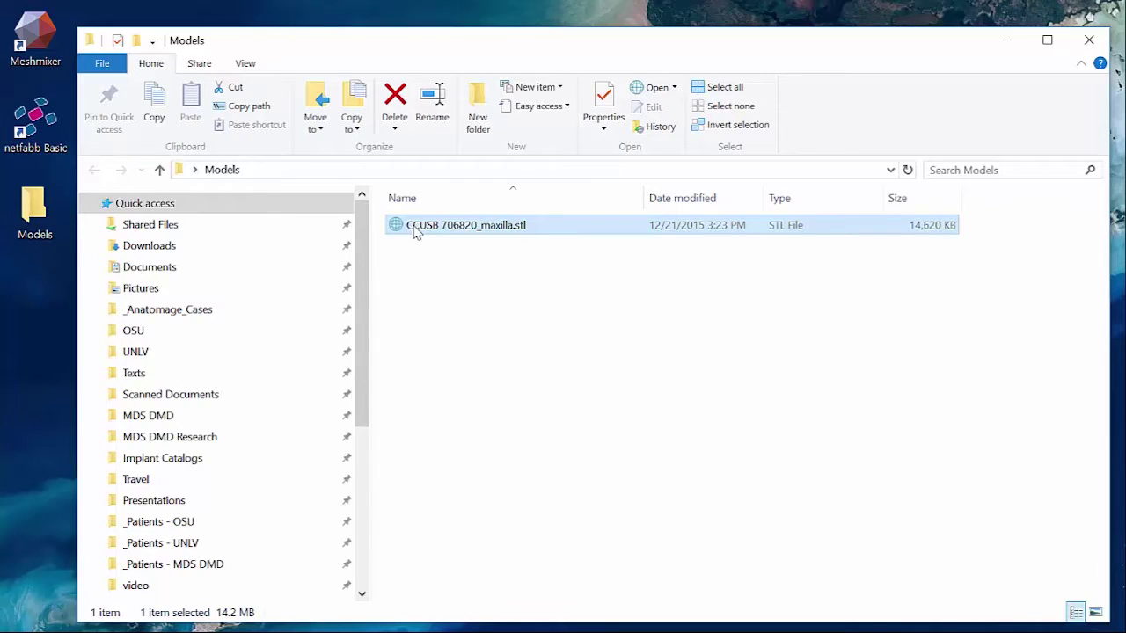
drag(417, 230, 56, 59)
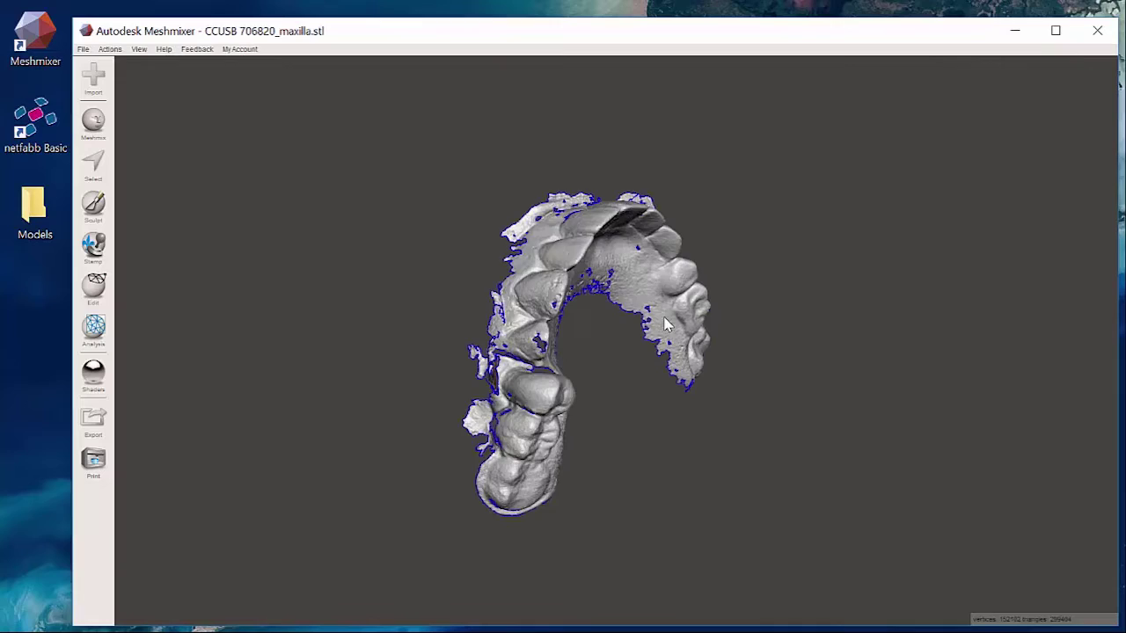
- Orbit the maxilla scan to inspect it from front, side, underside and occlusal views
right_drag(666, 325, 367, 265)
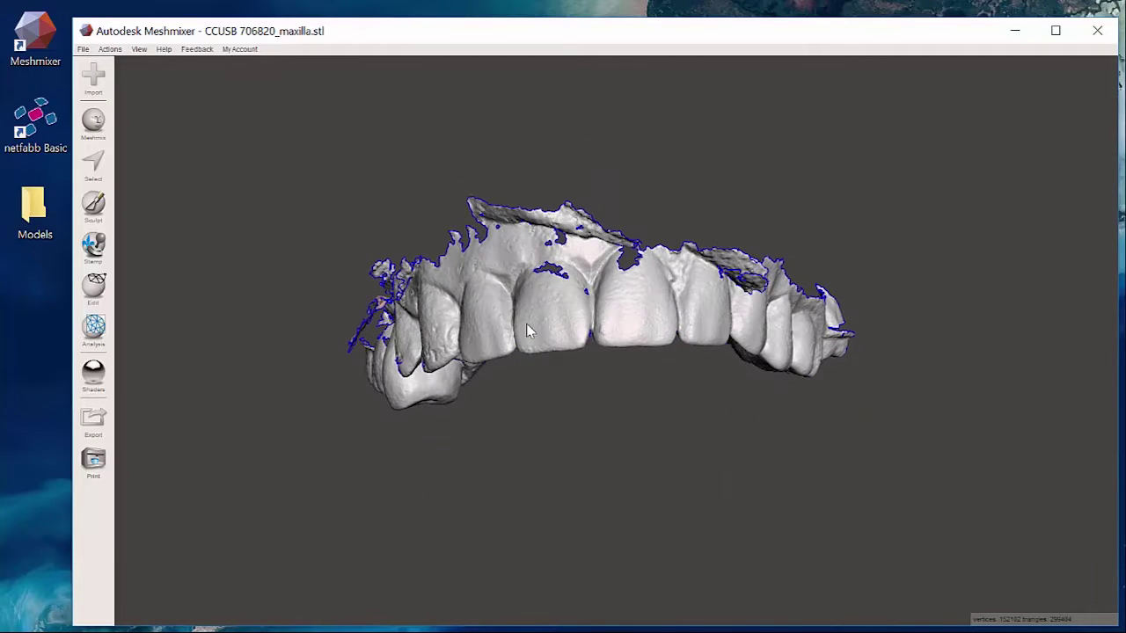
right_drag(831, 370, 653, 365)
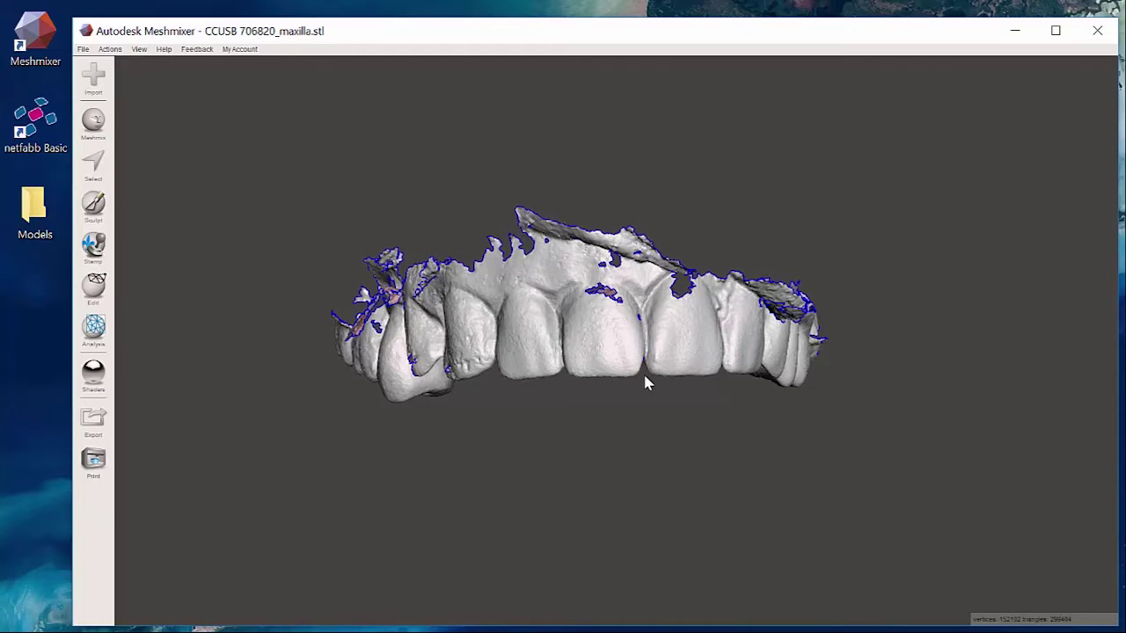
right_drag(646, 383, 642, 339)
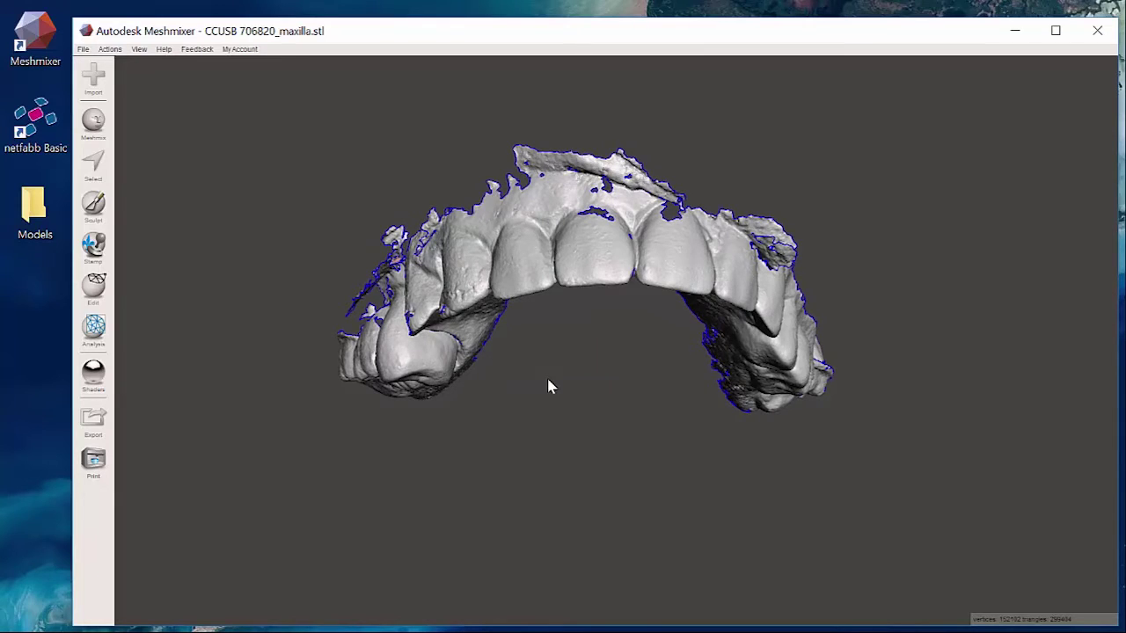
right_drag(556, 341, 605, 352)
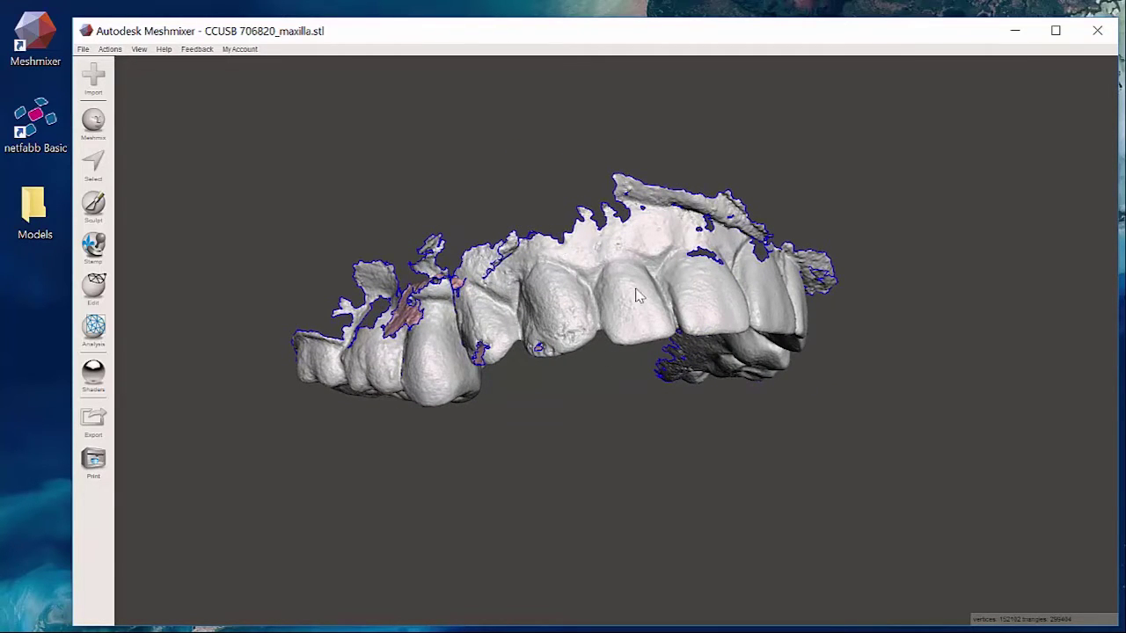
right_drag(751, 415, 714, 405)
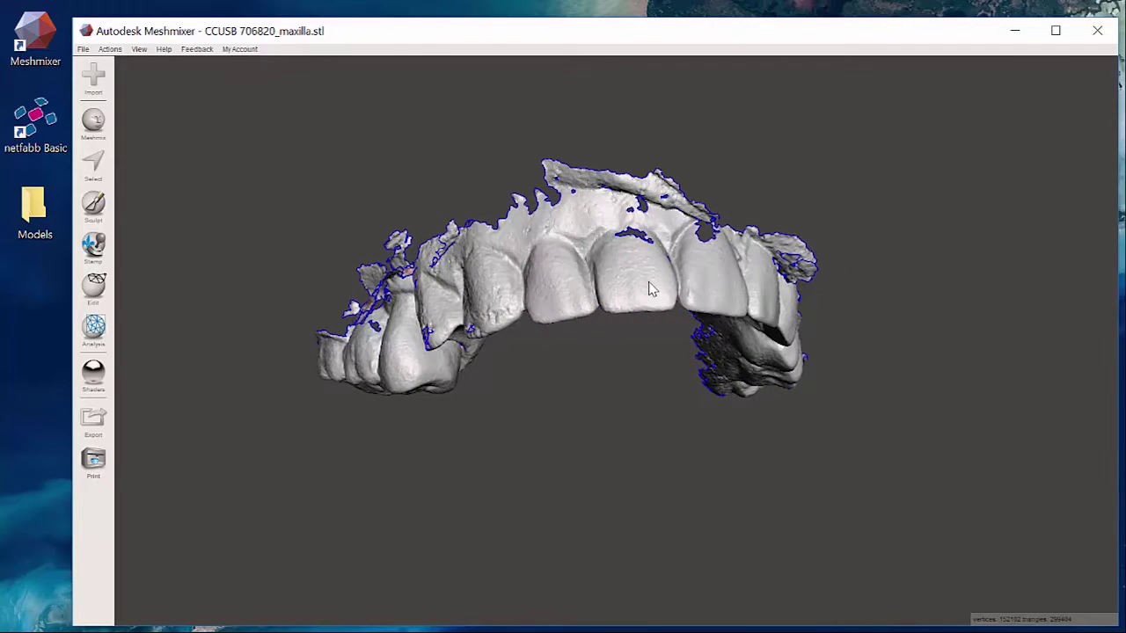
right_drag(650, 290, 589, 255)
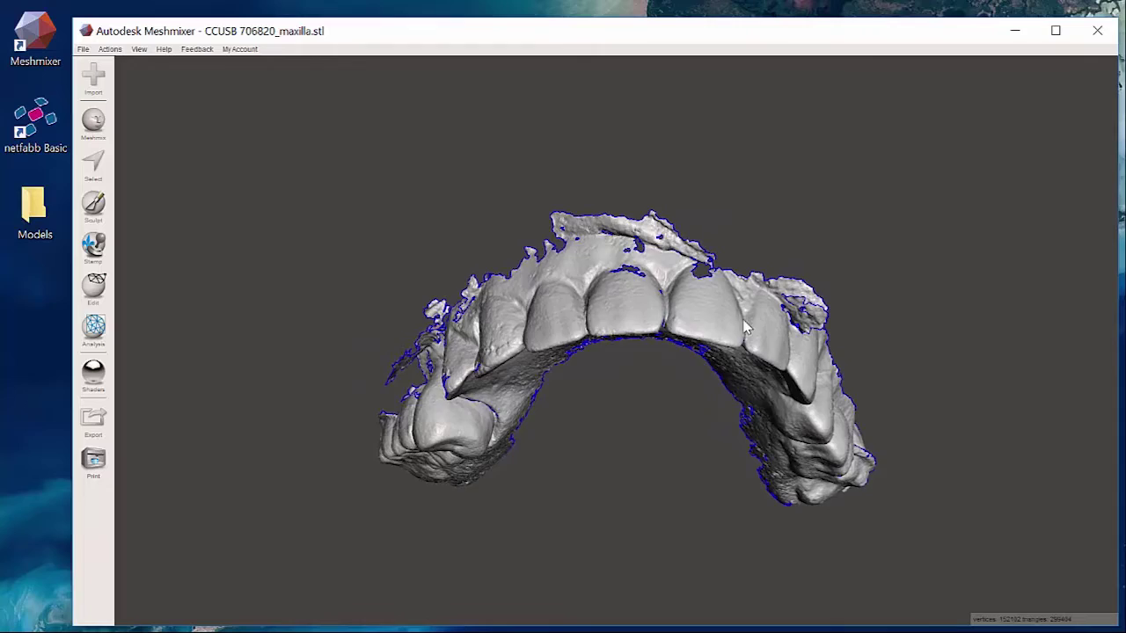
right_drag(748, 328, 616, 295)
right_drag(630, 352, 425, 350)
right_drag(530, 369, 461, 286)
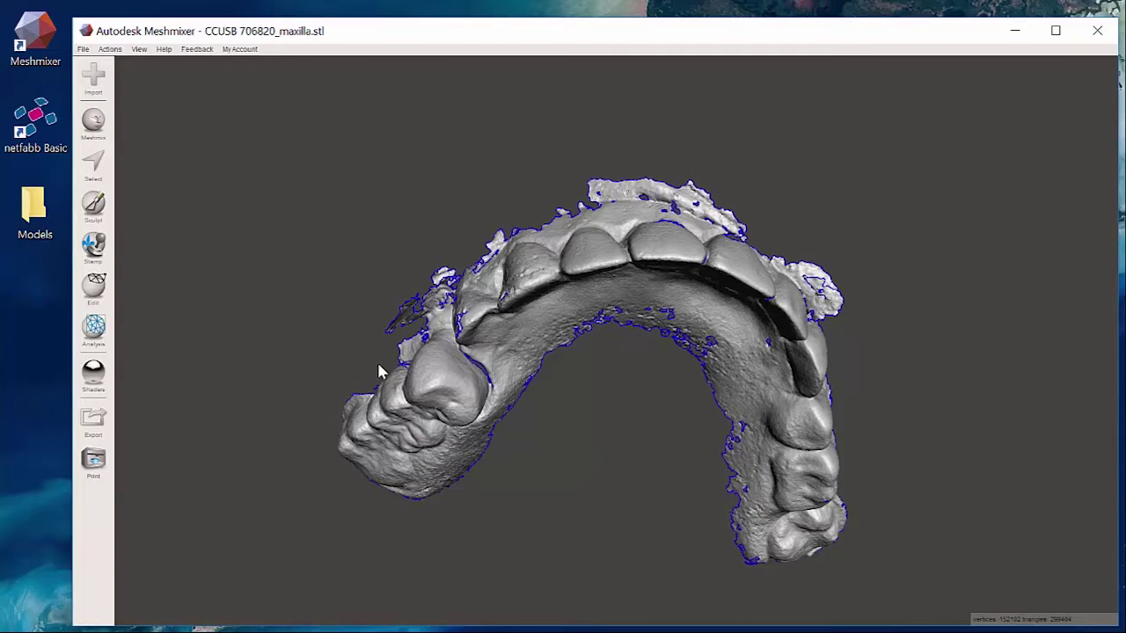
right_drag(628, 342, 566, 310)
- Run Analysis > Inspector to flag holes and defects on the maxilla mesh
click(94, 327)
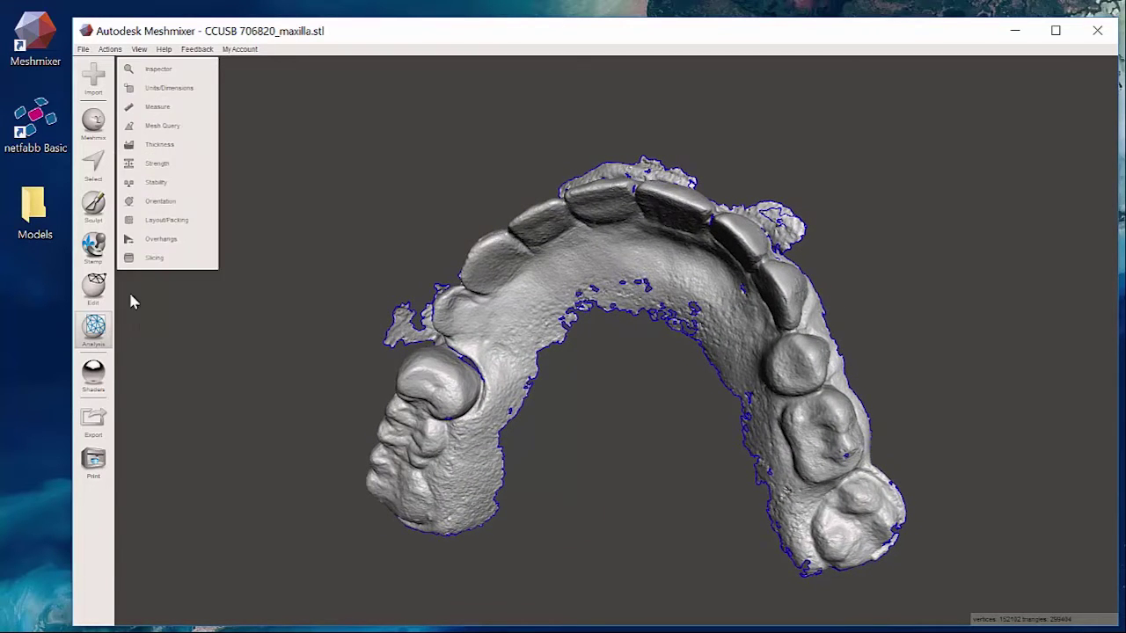
click(158, 69)
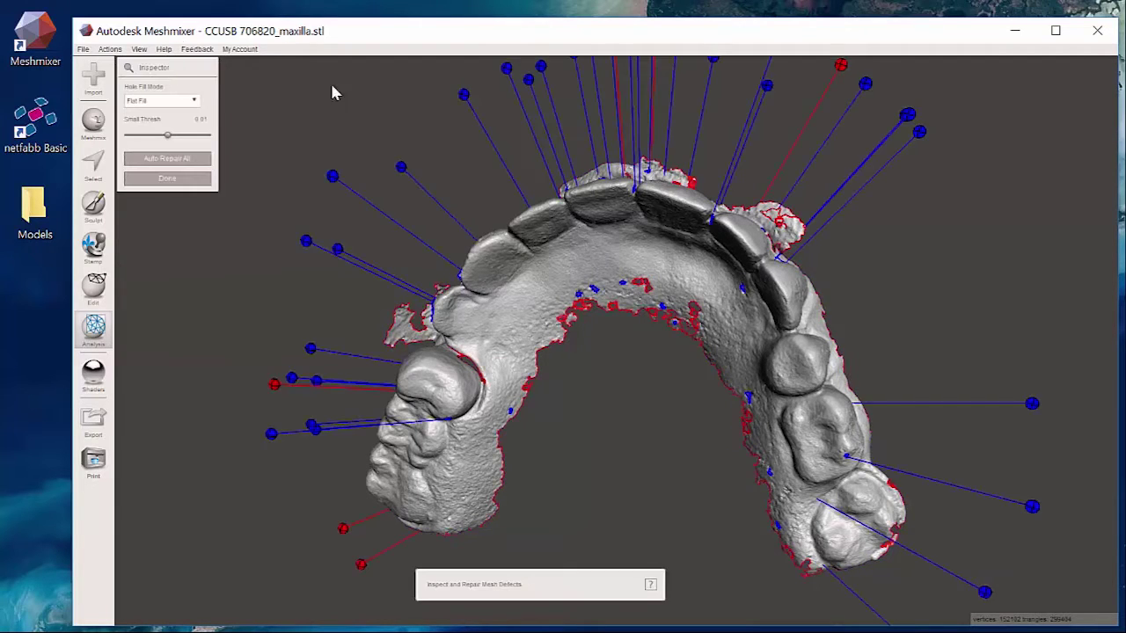
right_drag(332, 91, 532, 255)
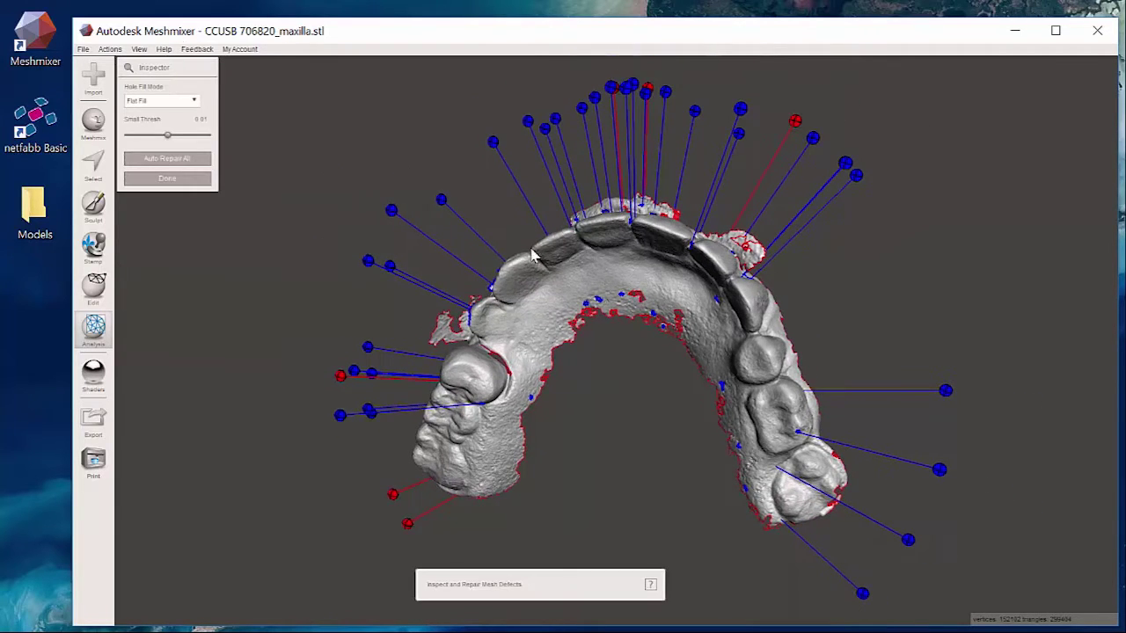
- Fill the six flagged holes along the left molars, then finish the inspection at 384,281 triangles
click(366, 411)
click(341, 415)
click(352, 371)
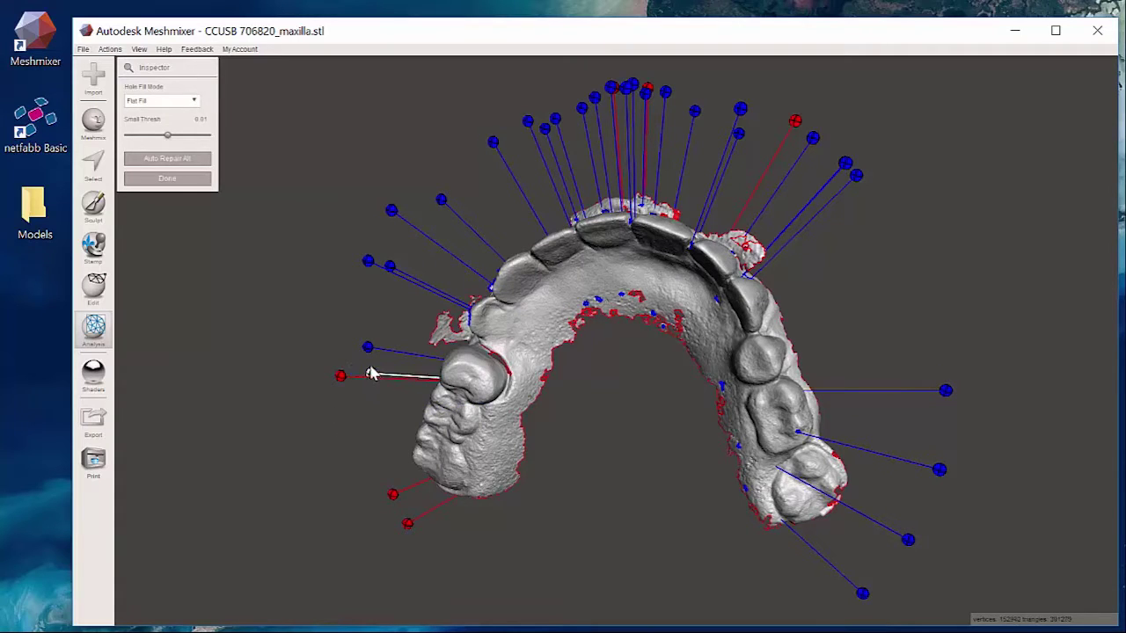
click(372, 374)
click(368, 346)
click(368, 262)
right_drag(397, 276, 685, 285)
right_drag(706, 488, 692, 264)
click(182, 180)
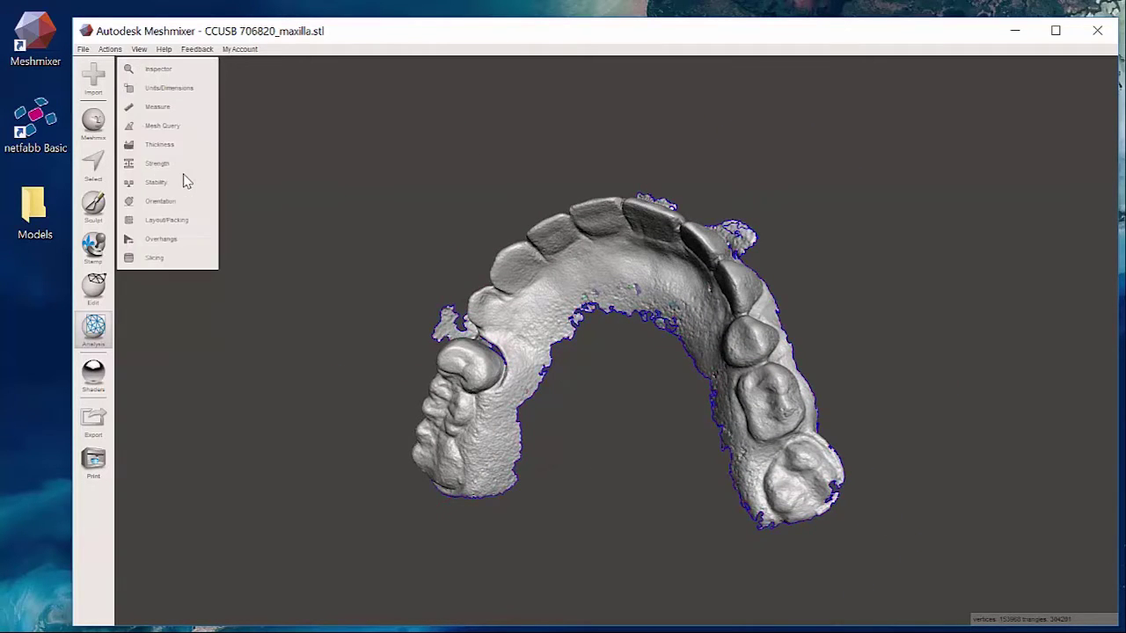
- Brush-select the loose fragment on the arch's left edge and discard it, leaving 381,931 triangles
right_drag(660, 401, 581, 343)
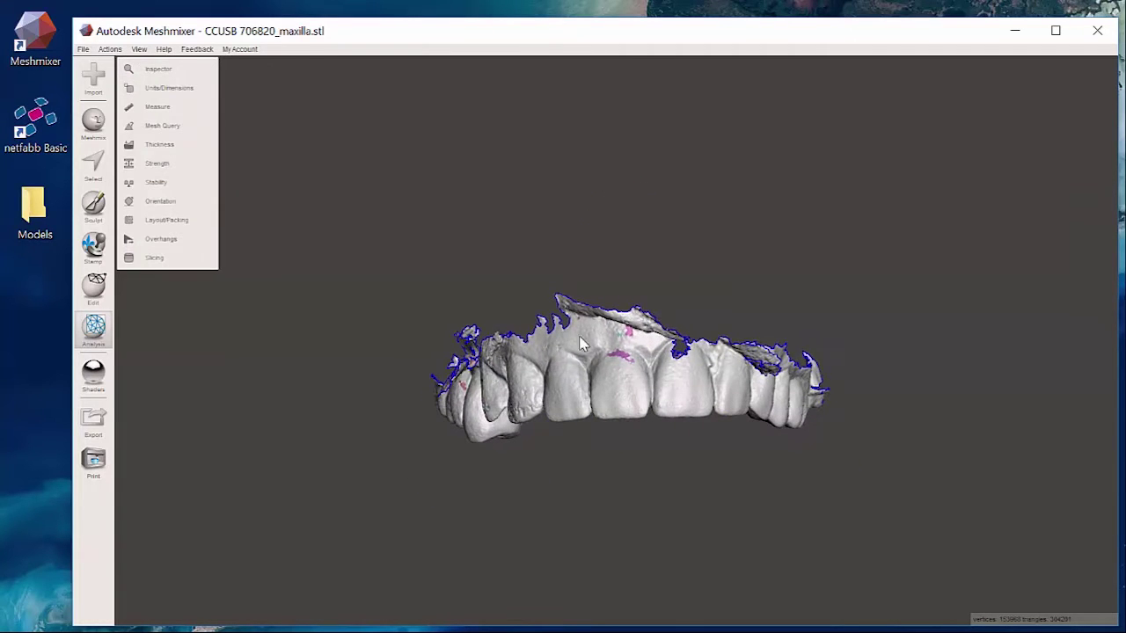
right_drag(539, 457, 681, 349)
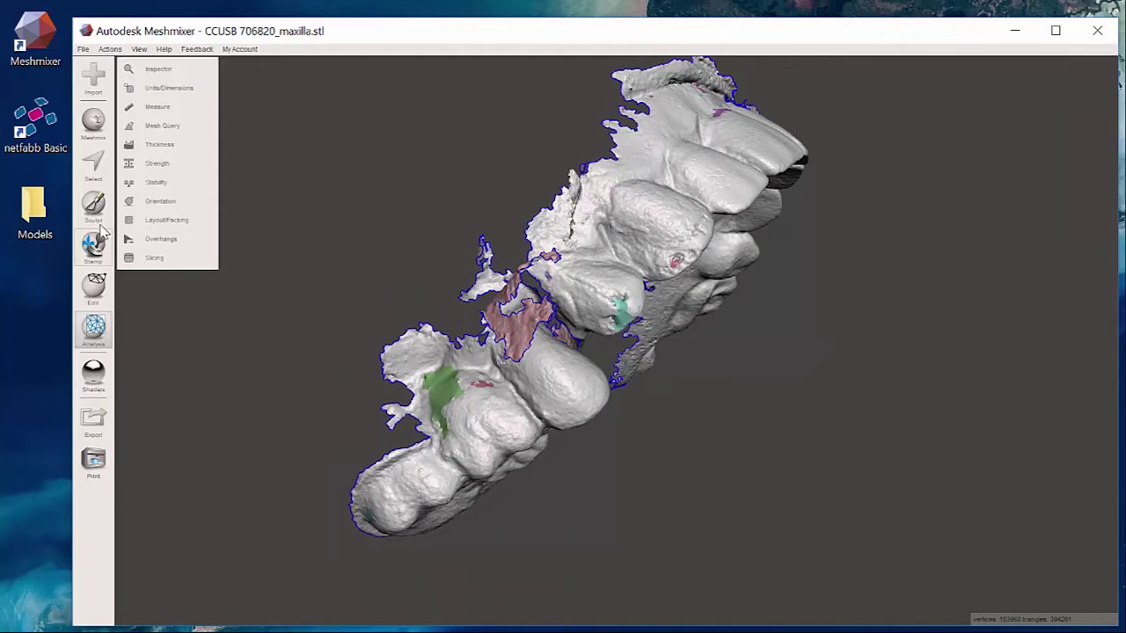
click(96, 166)
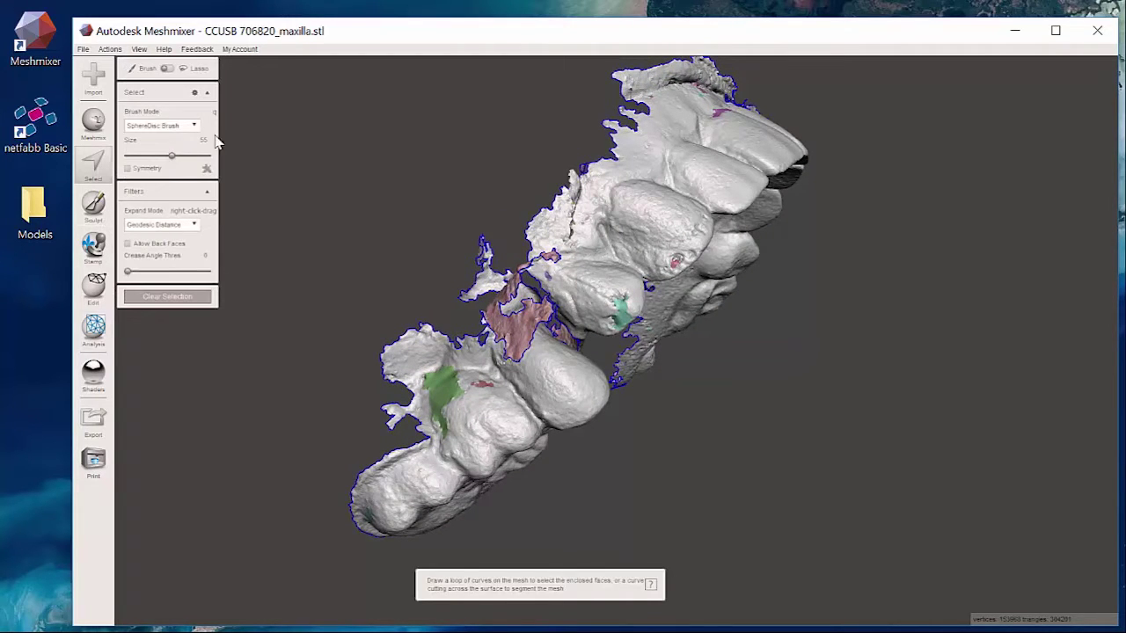
right_drag(532, 264, 493, 343)
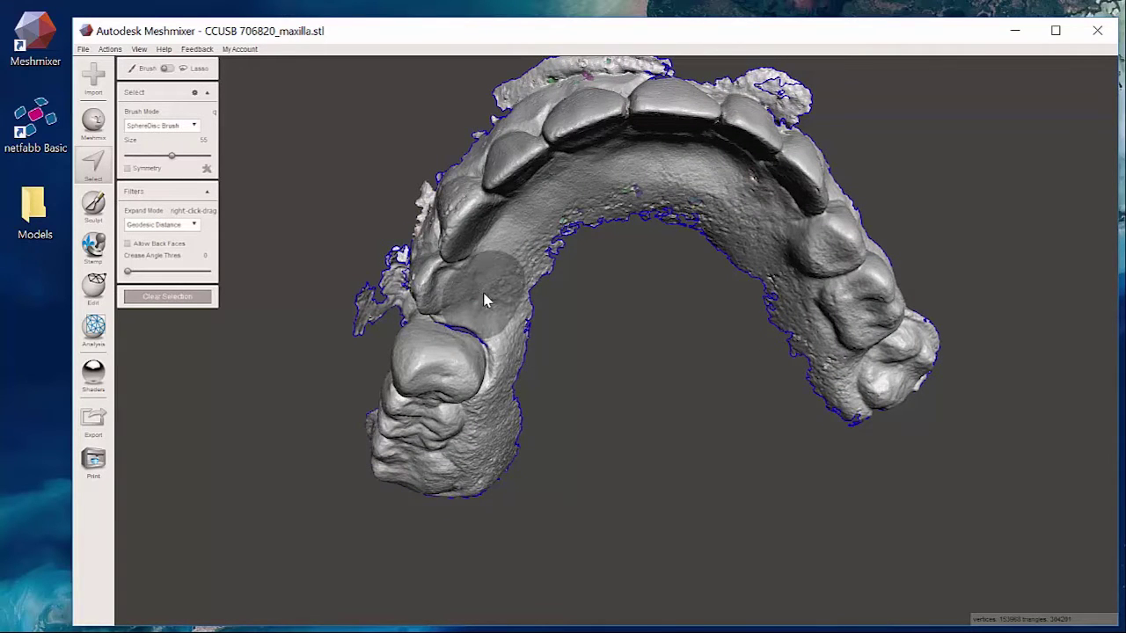
mouse_move(378, 299)
mouse_down()
mouse_move(373, 314)
mouse_move(370, 303)
mouse_up()
right_drag(540, 422, 568, 415)
mouse_move(134, 79)
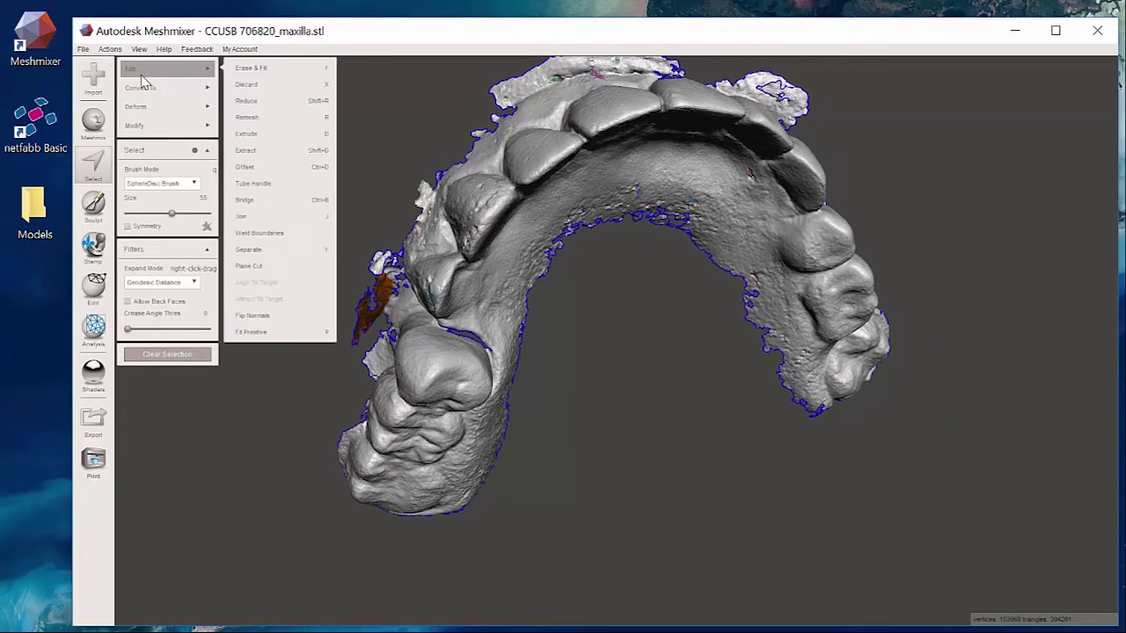
click(254, 84)
mouse_move(643, 375)
right_down()
mouse_move(616, 375)
mouse_move(653, 396)
mouse_move(638, 372)
right_up()
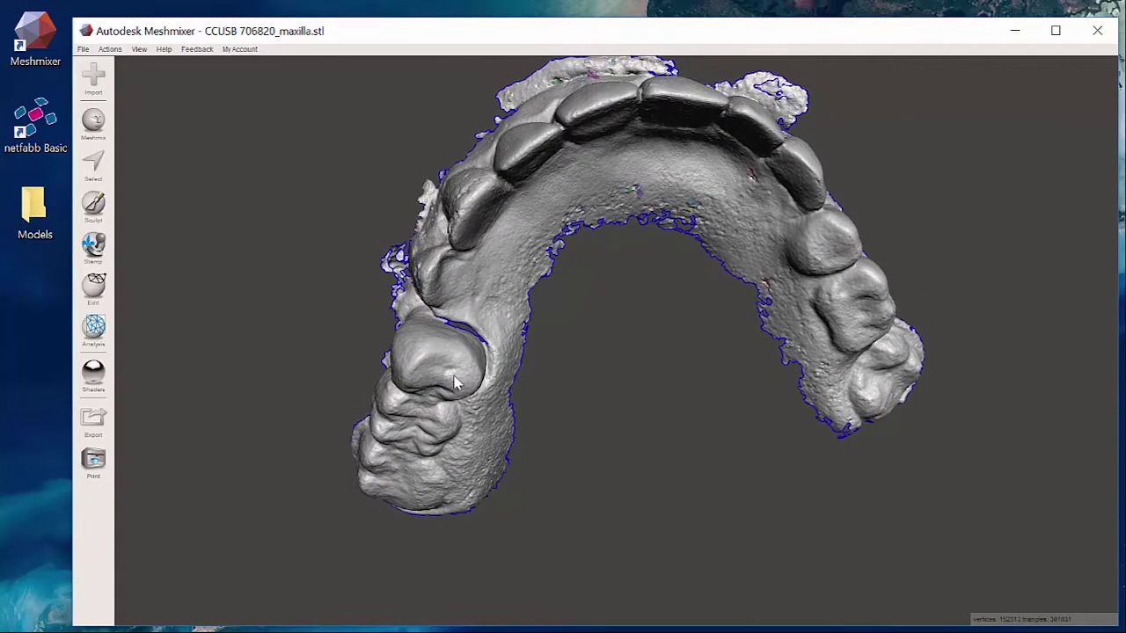
click(93, 163)
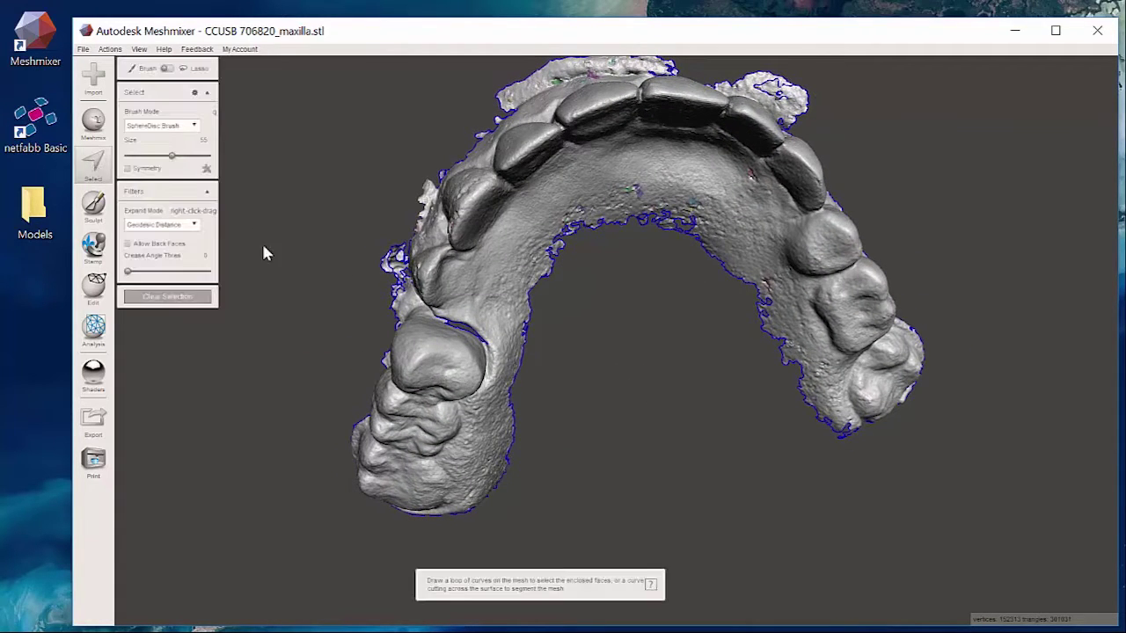
right_drag(690, 264, 521, 306)
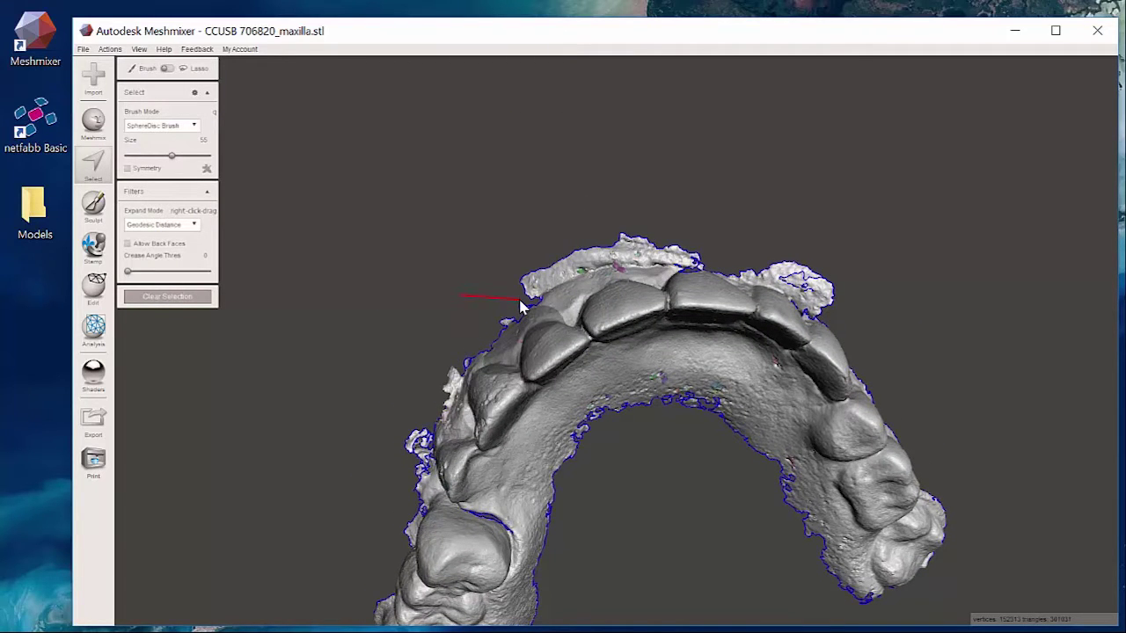
mouse_move(520, 306)
mouse_down()
mouse_move(633, 258)
mouse_move(673, 262)
mouse_move(779, 288)
mouse_move(832, 320)
mouse_move(838, 338)
mouse_up()
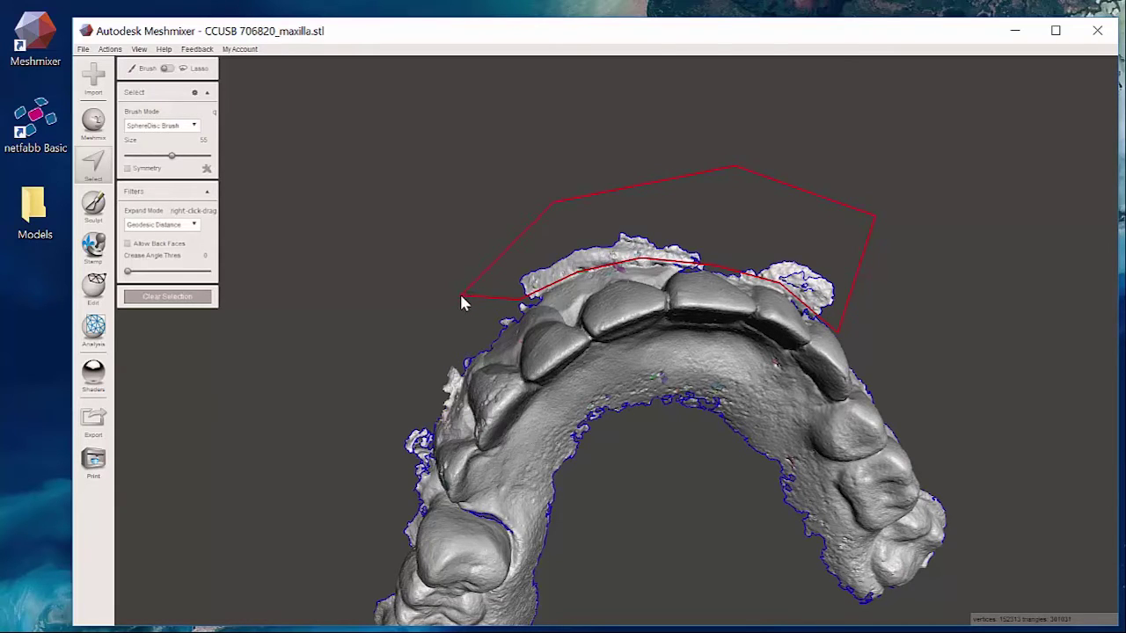
drag(458, 297, 458, 297)
mouse_move(804, 156)
right_down()
mouse_move(787, 238)
mouse_move(754, 243)
mouse_move(734, 176)
mouse_move(723, 189)
right_up()
key(Delete)
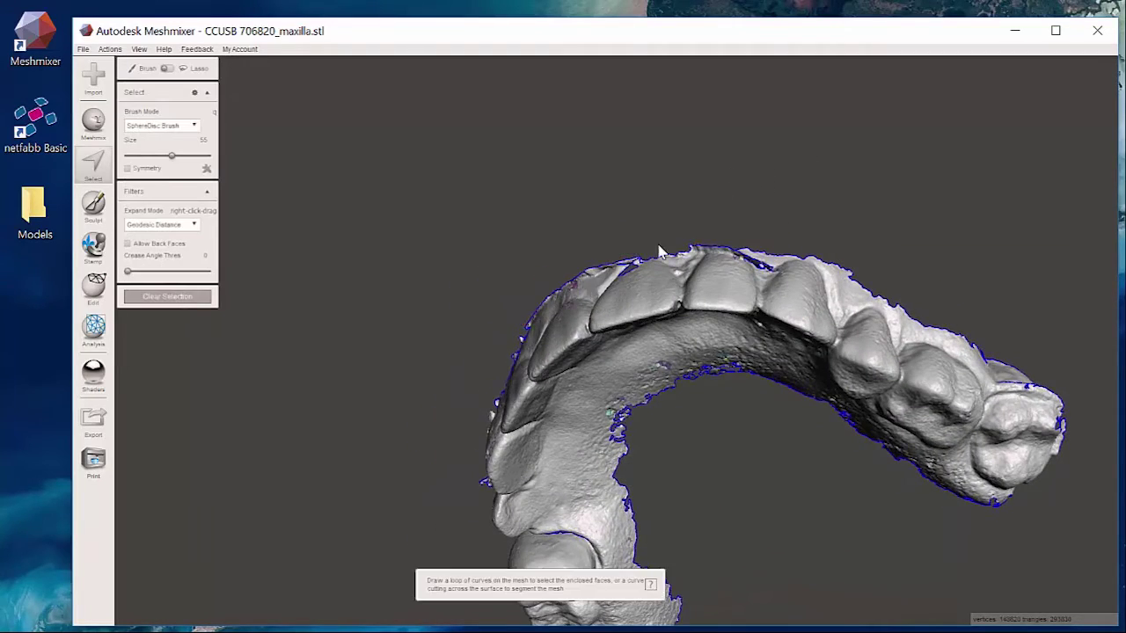
right_drag(664, 252, 721, 295)
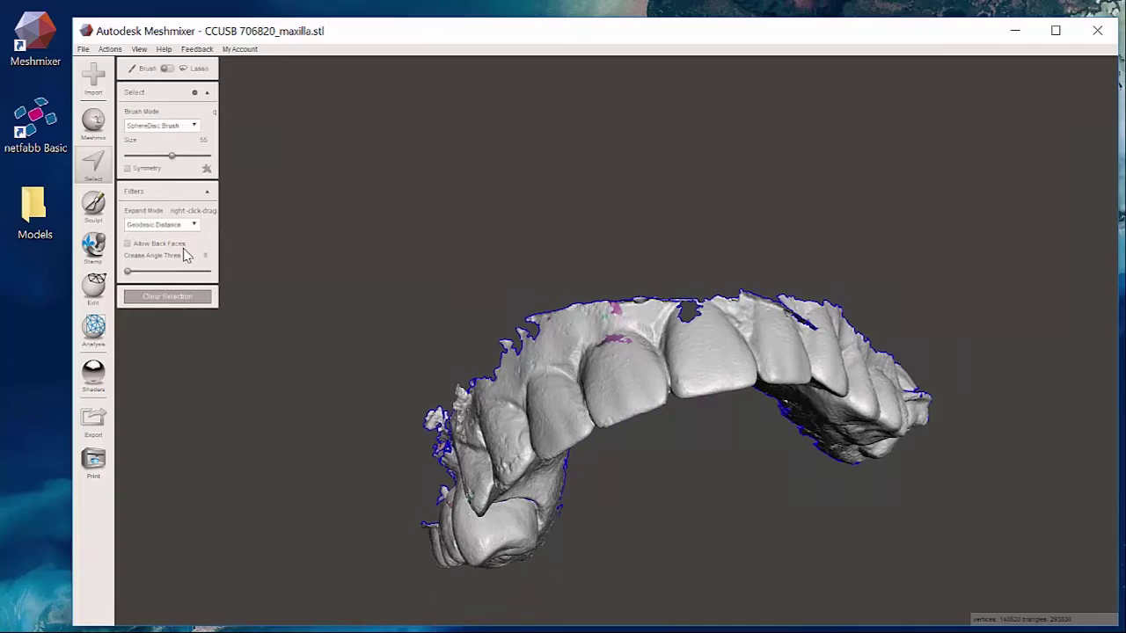
right_drag(247, 262, 264, 281)
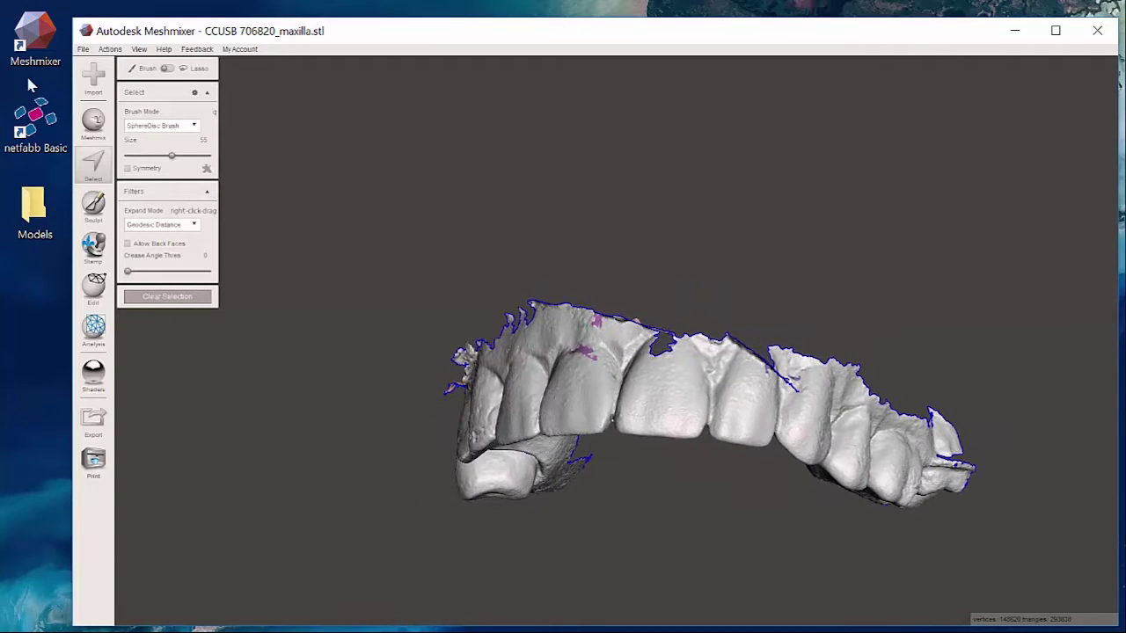
right_drag(521, 357, 237, 310)
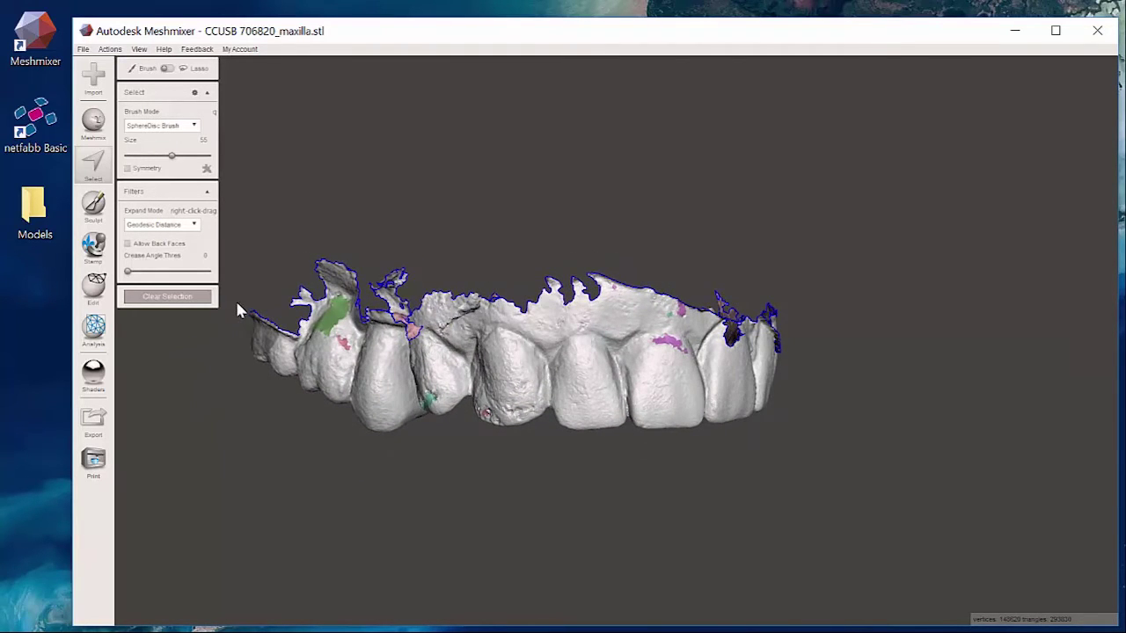
- Lasso the ragged flange above the teeth along a straight line and discard it
mouse_move(234, 309)
mouse_down()
mouse_move(286, 327)
mouse_move(457, 310)
mouse_move(703, 310)
mouse_move(695, 281)
mouse_up()
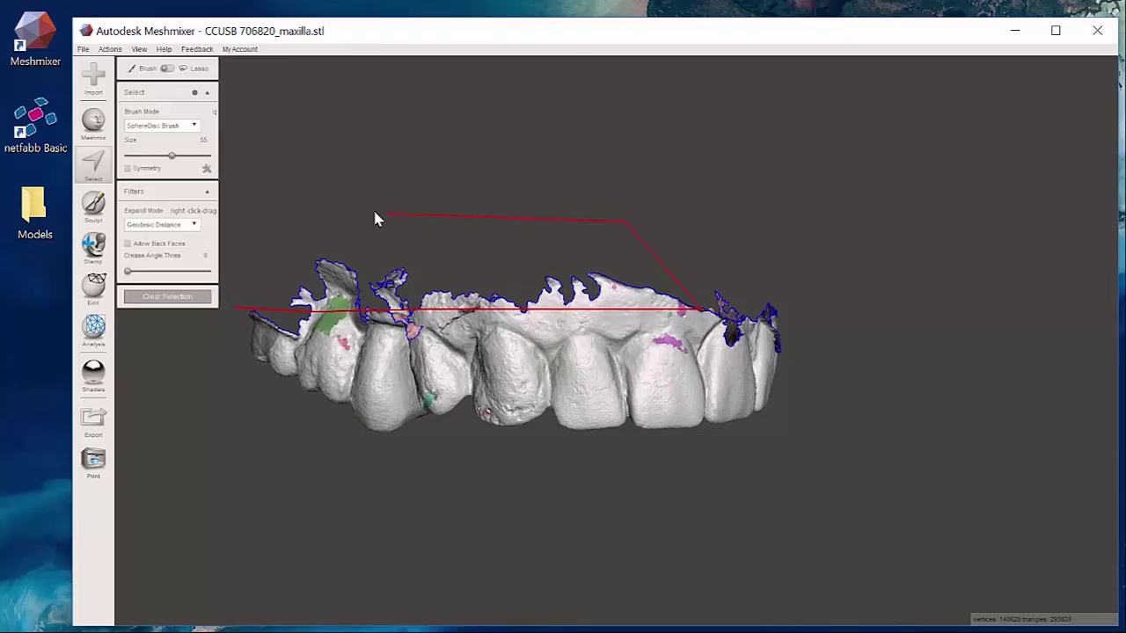
click(235, 315)
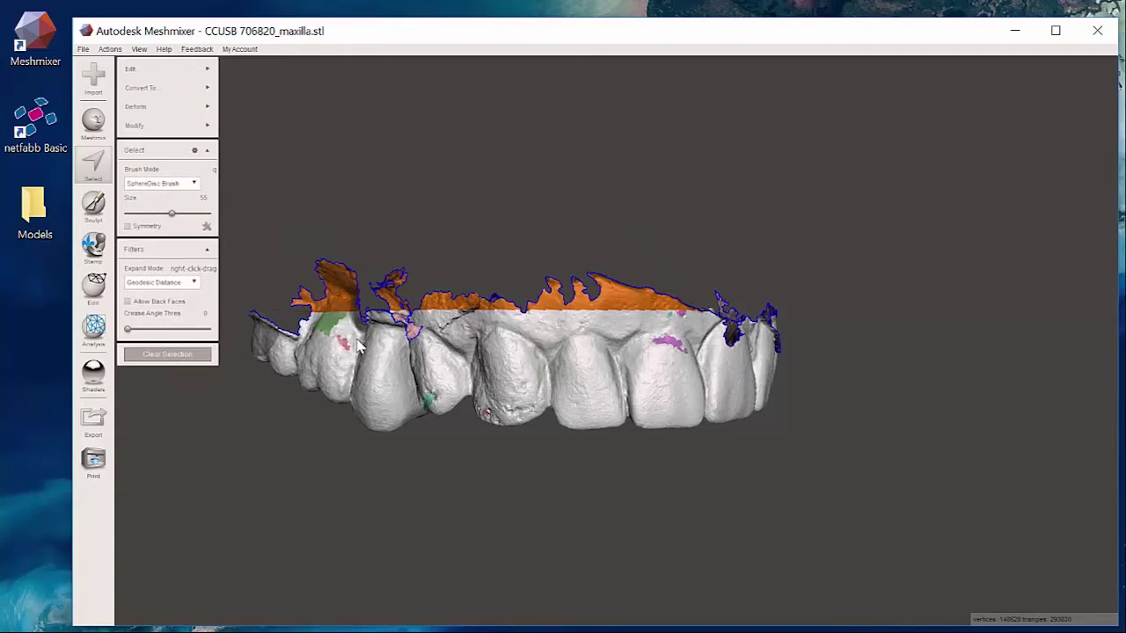
key(x)
- Lasso the floating debris on the palatal side and delete it
right_drag(692, 436, 330, 248)
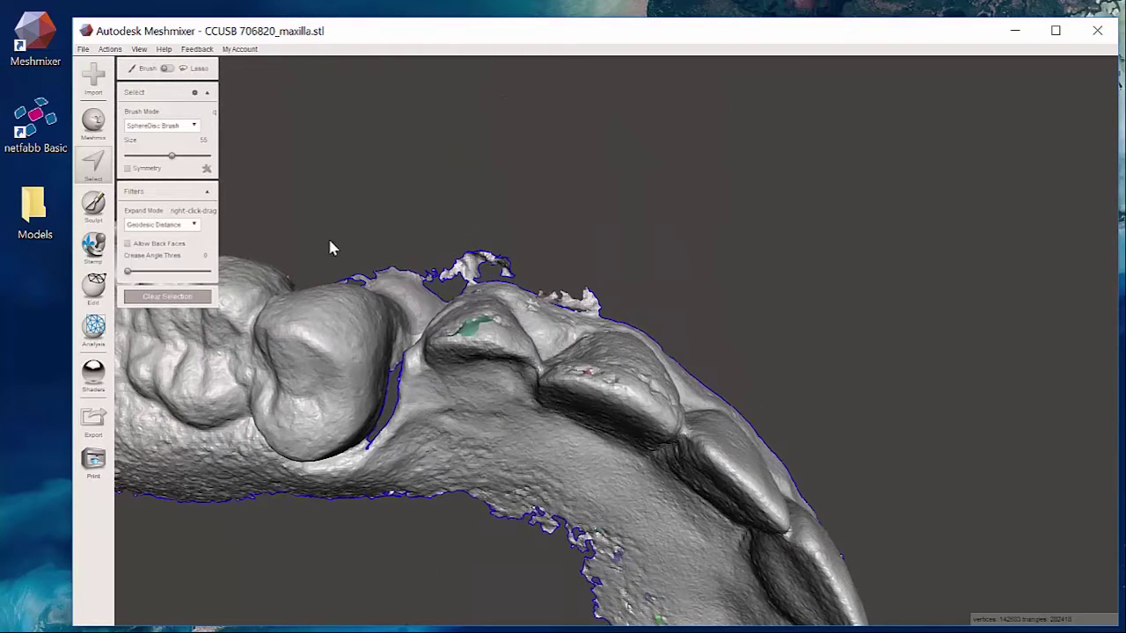
click(406, 297)
click(540, 279)
click(329, 253)
key(Delete)
- Lasso the stray flap along the front edge and delete it, leaving about 279,000 triangles
mouse_move(538, 348)
right_down()
mouse_move(758, 403)
mouse_move(809, 488)
mouse_move(533, 368)
mouse_move(548, 369)
mouse_move(608, 304)
mouse_move(654, 308)
right_up()
mouse_move(587, 339)
mouse_down()
mouse_move(552, 368)
mouse_move(496, 380)
mouse_move(481, 403)
mouse_move(413, 410)
mouse_up()
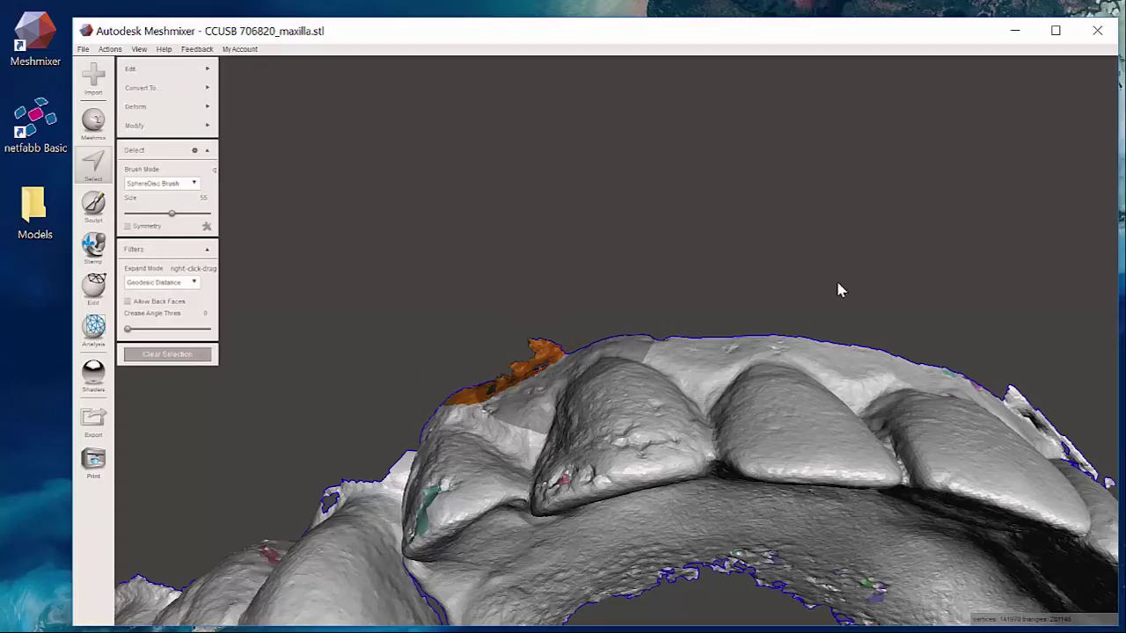
mouse_move(839, 290)
right_down()
mouse_move(885, 415)
mouse_move(695, 433)
right_up()
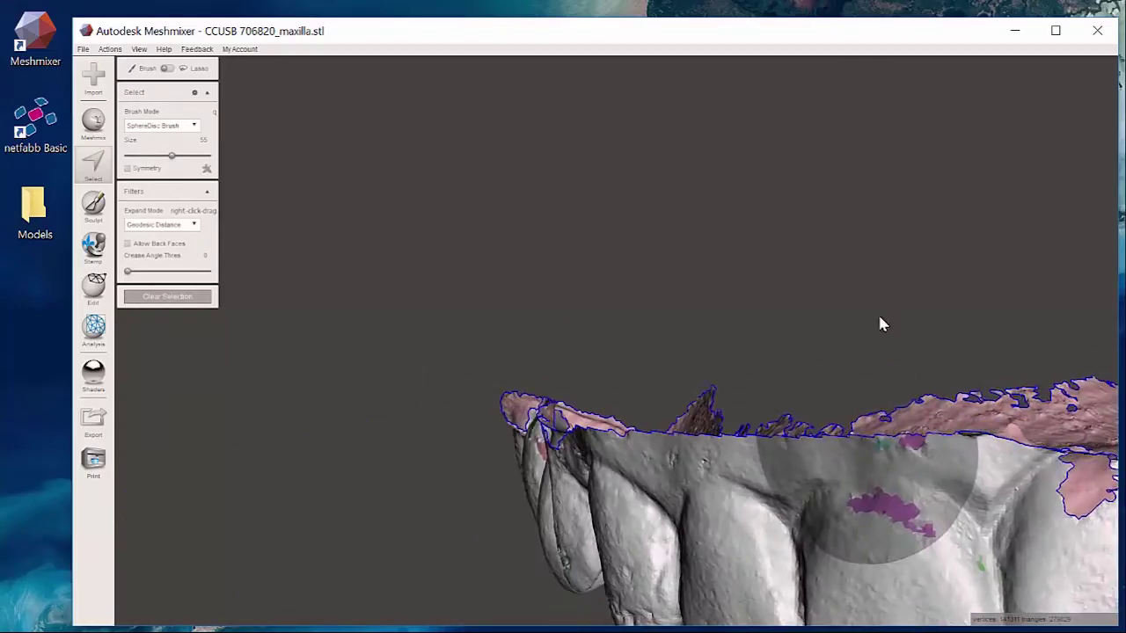
right_drag(882, 324, 563, 123)
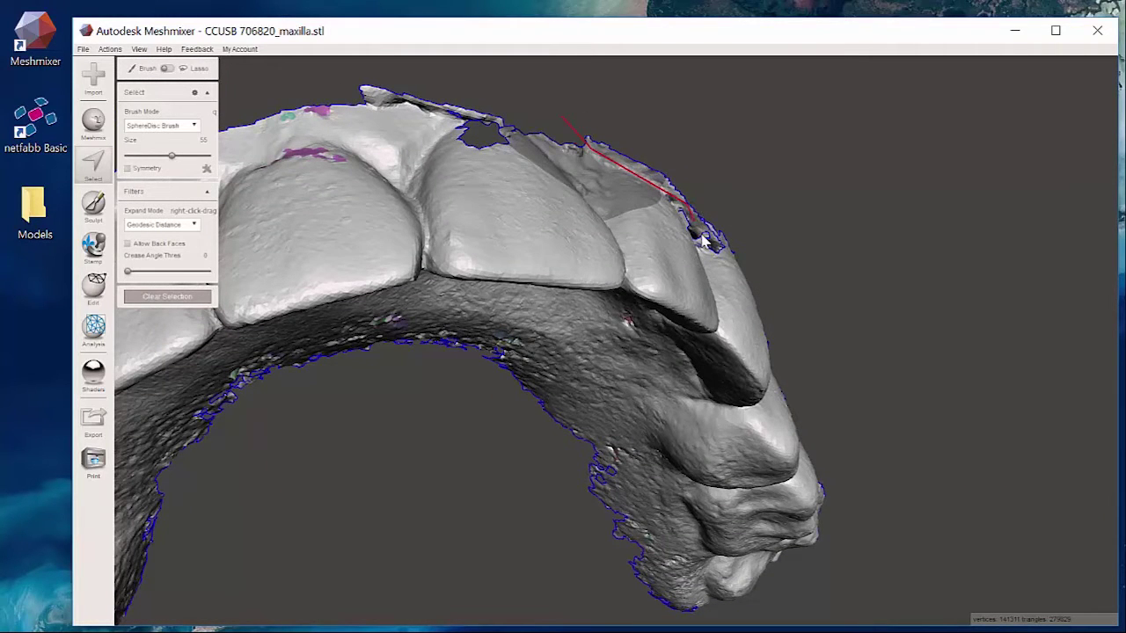
drag(672, 175, 674, 176)
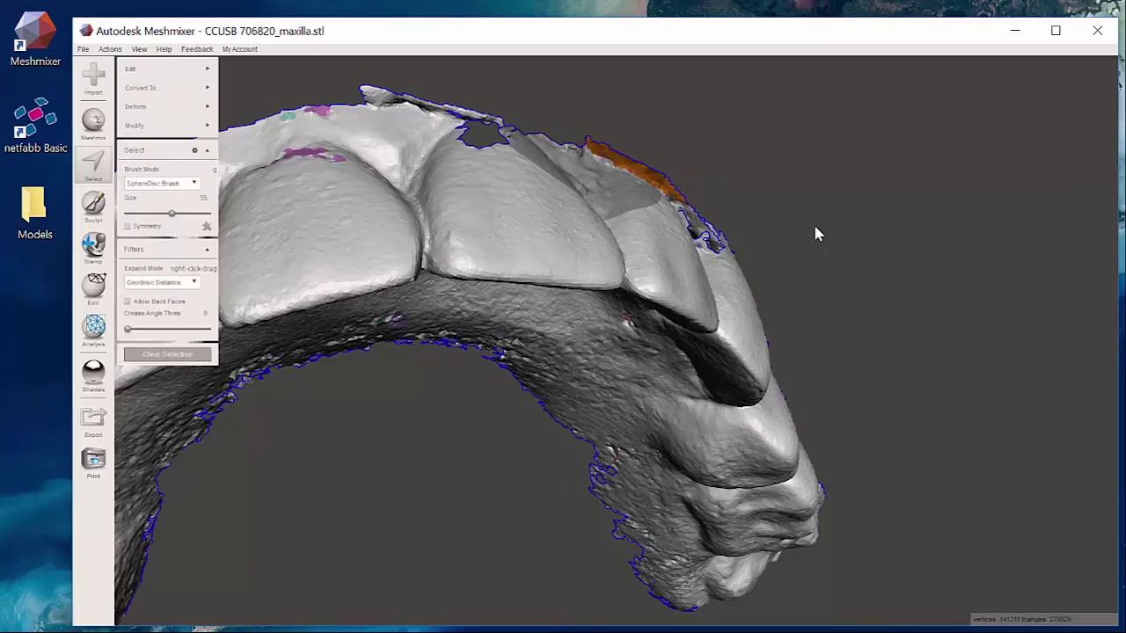
key(Delete)
mouse_move(811, 236)
right_down()
mouse_move(653, 281)
mouse_move(704, 175)
right_up()
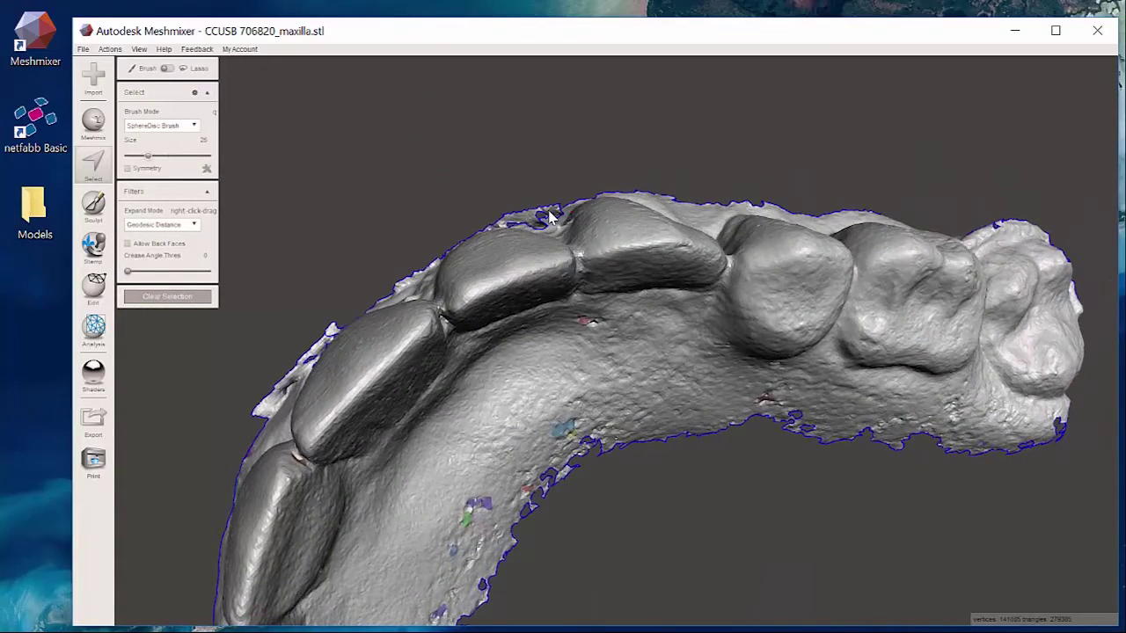
- Brush-select the patch above the front teeth, delete it, then undo to restore it
right_drag(514, 225, 546, 369)
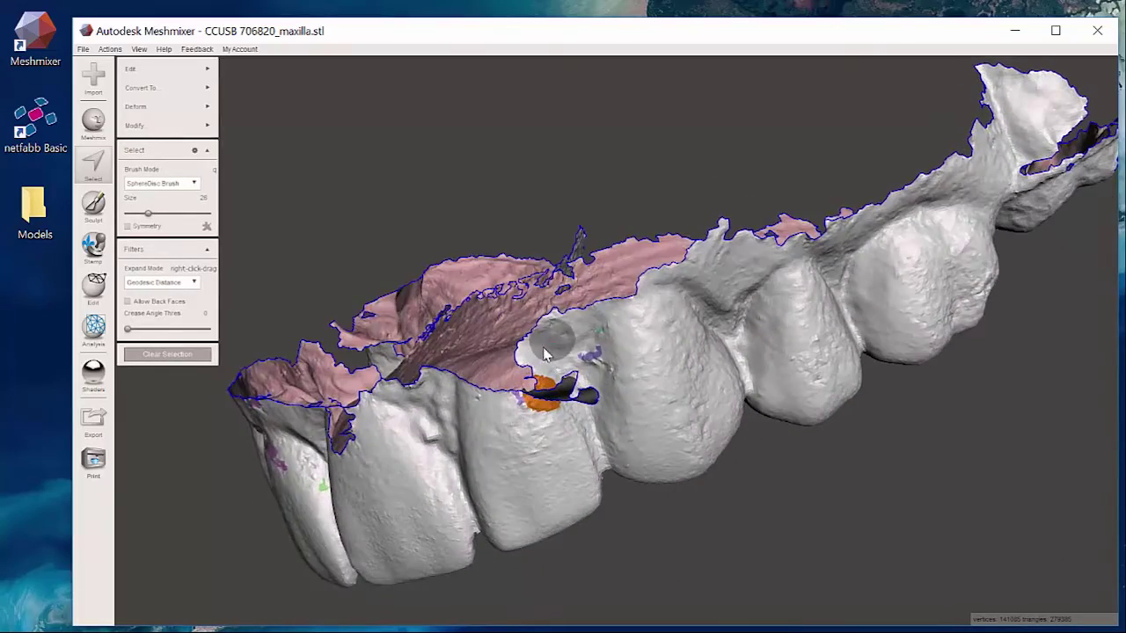
scroll(543, 353, up, 6)
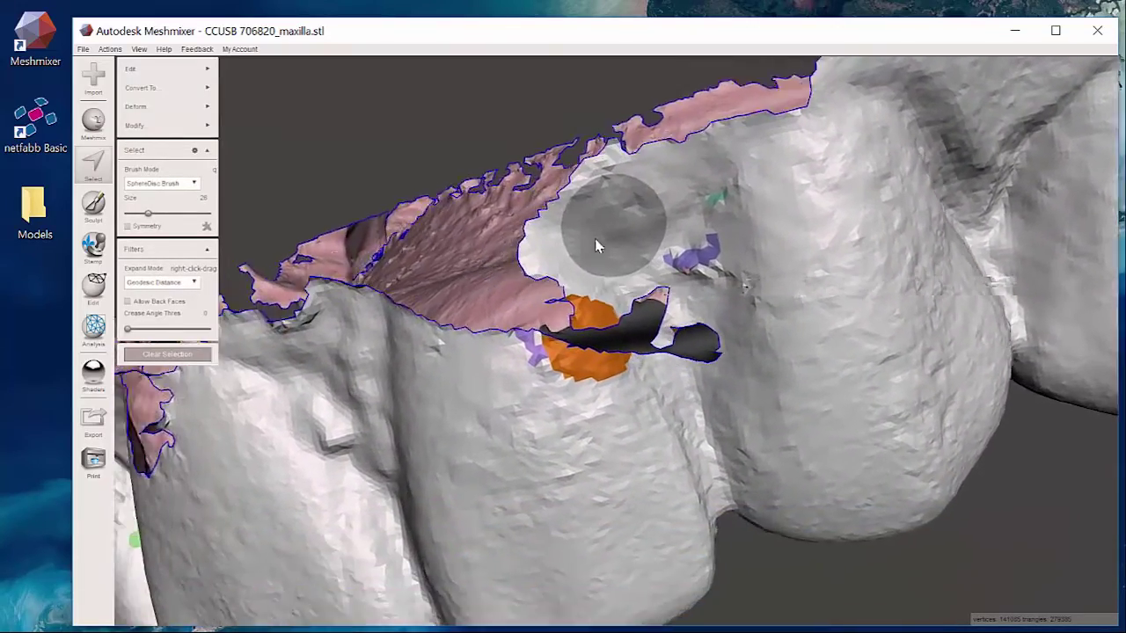
middle_drag(594, 239, 678, 113)
key(Delete)
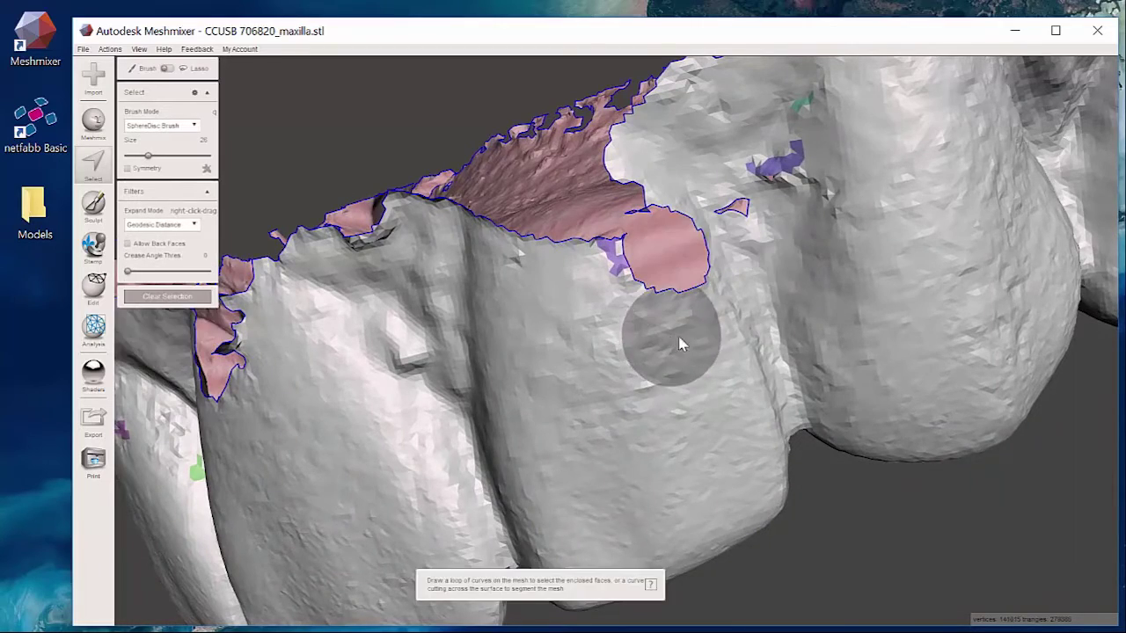
right_drag(674, 339, 658, 256)
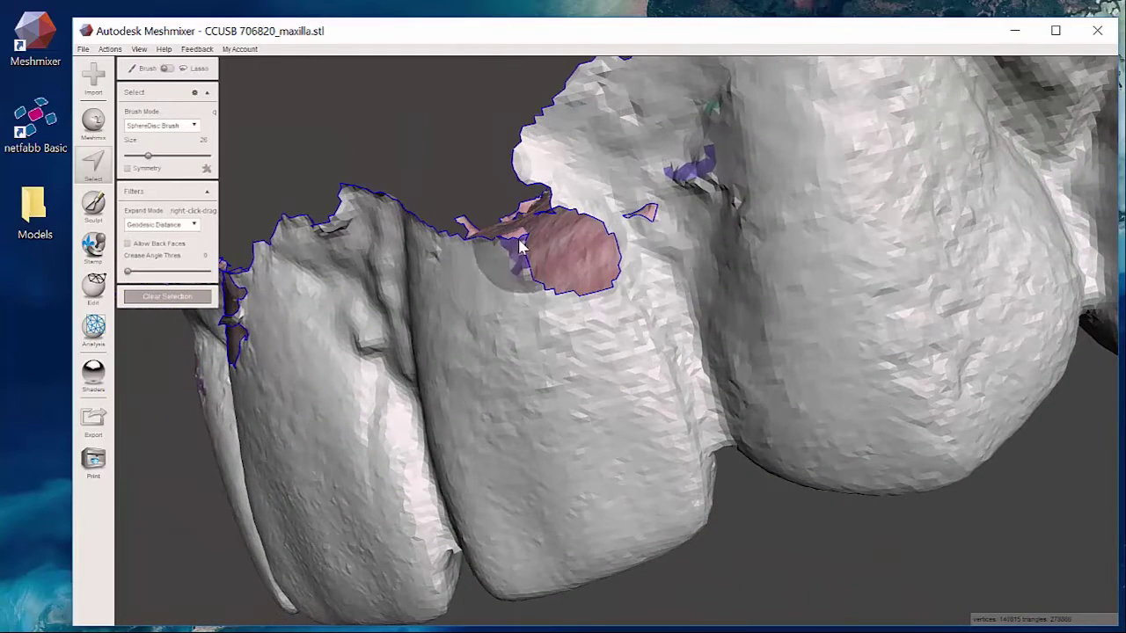
click(110, 49)
click(119, 65)
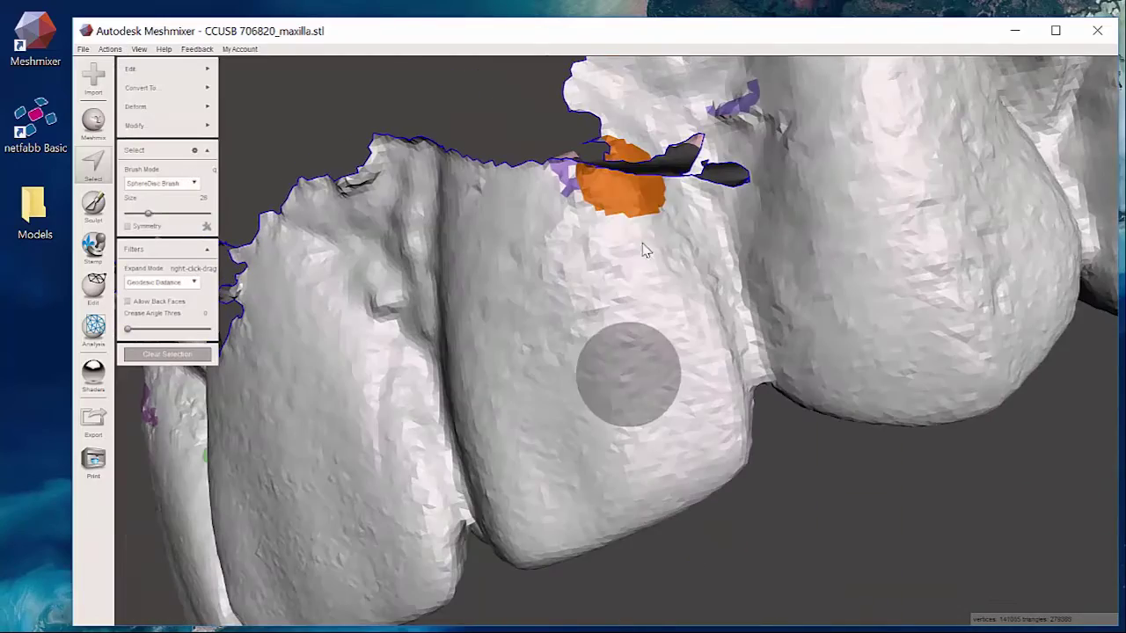
right_drag(639, 216, 604, 351)
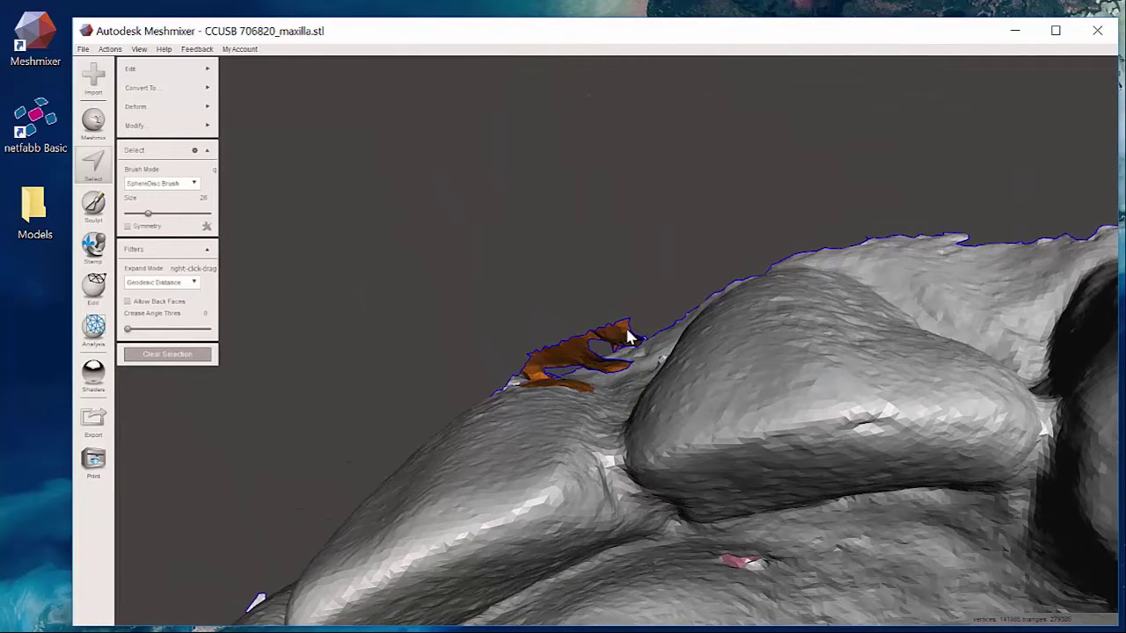
- Shift-paint away the excess selection, keeping only the torn fragments around the dark holes
right_drag(563, 342, 603, 509)
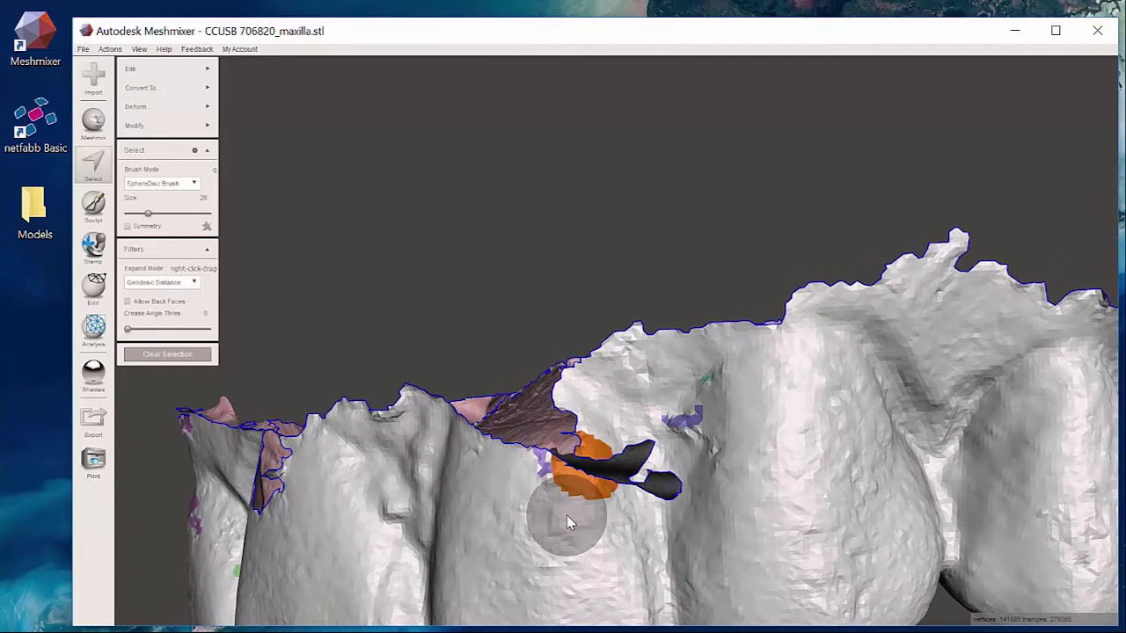
mouse_move(566, 513)
ctrl+mouse_down()
mouse_move(554, 508)
mouse_move(586, 514)
ctrl+mouse_up()
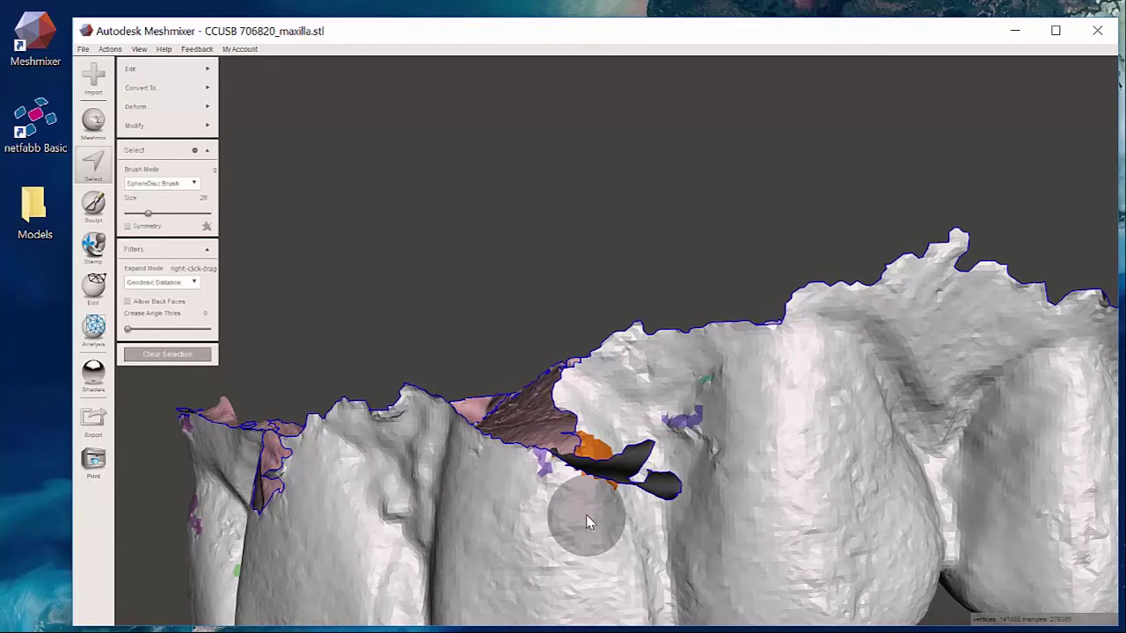
mouse_move(585, 514)
right_down()
mouse_move(595, 420)
mouse_move(578, 499)
mouse_move(563, 503)
right_up()
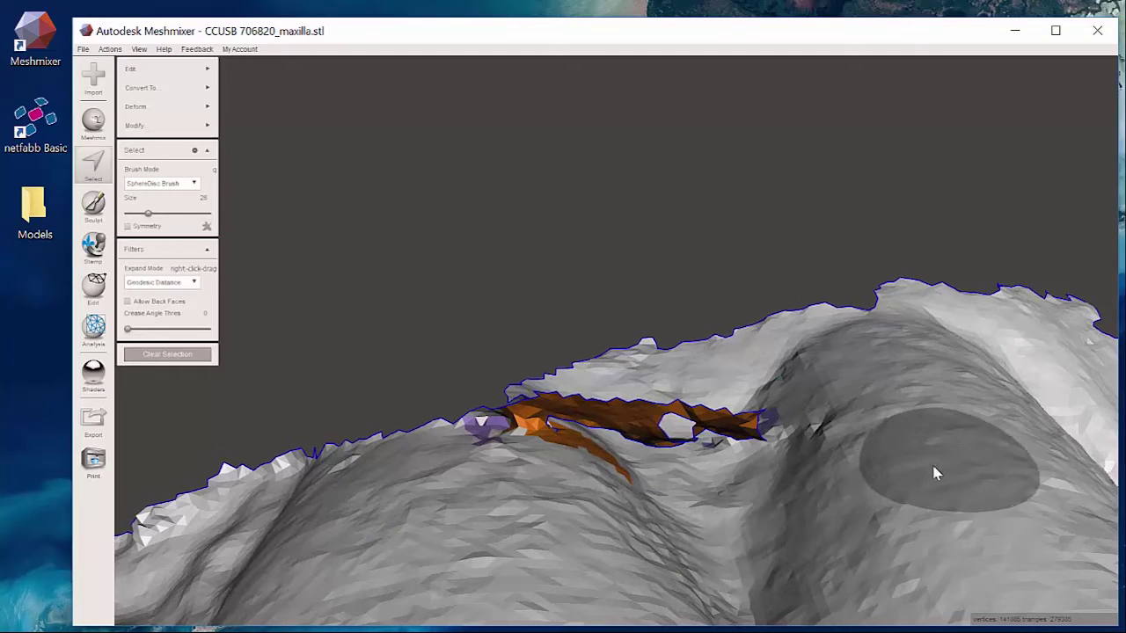
middle_drag(704, 522, 651, 442)
mouse_move(651, 441)
right_down()
mouse_move(573, 478)
mouse_move(583, 445)
right_up()
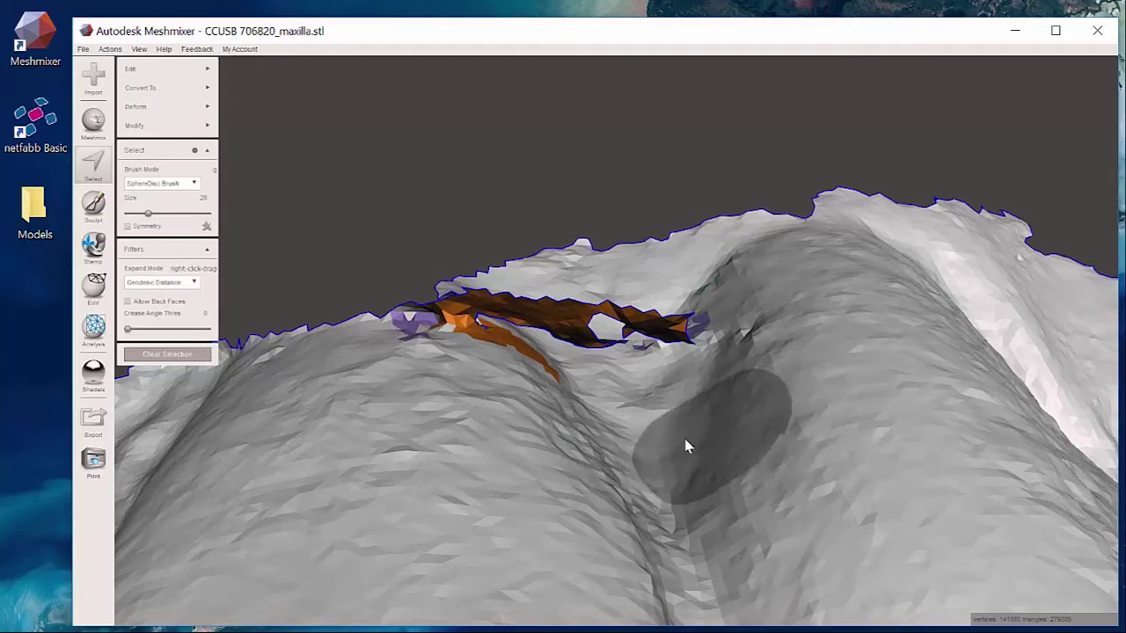
mouse_move(516, 385)
right_down()
mouse_move(494, 404)
mouse_move(414, 390)
mouse_move(319, 440)
mouse_move(278, 540)
mouse_move(548, 558)
mouse_move(513, 598)
mouse_move(425, 603)
mouse_move(447, 390)
right_up()
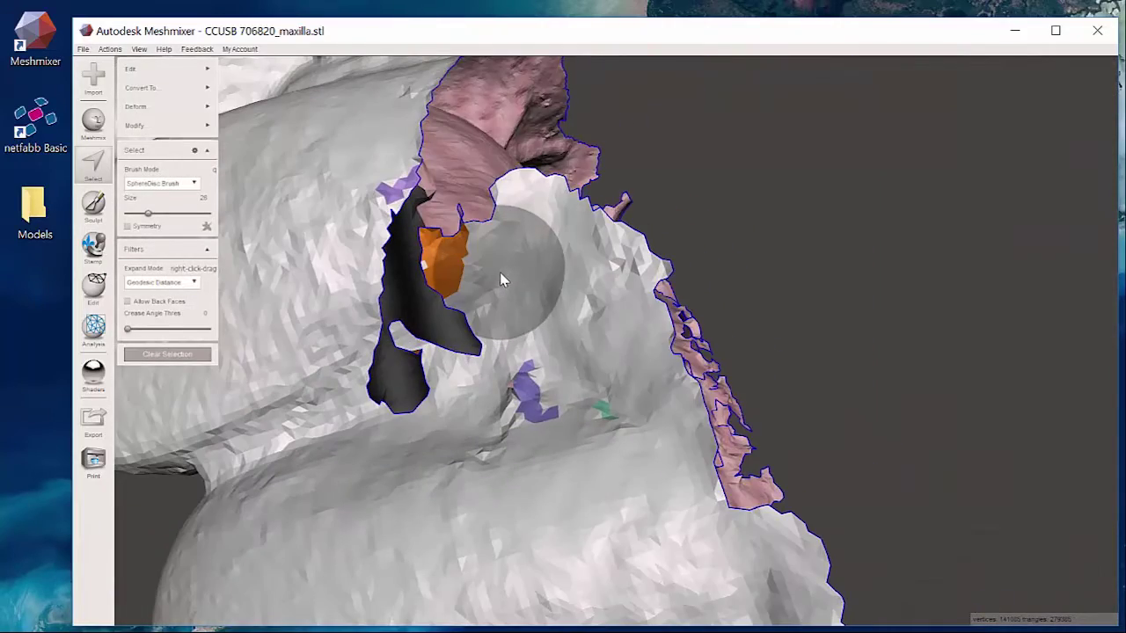
mouse_move(505, 262)
right_down()
mouse_move(560, 313)
mouse_move(452, 332)
right_up()
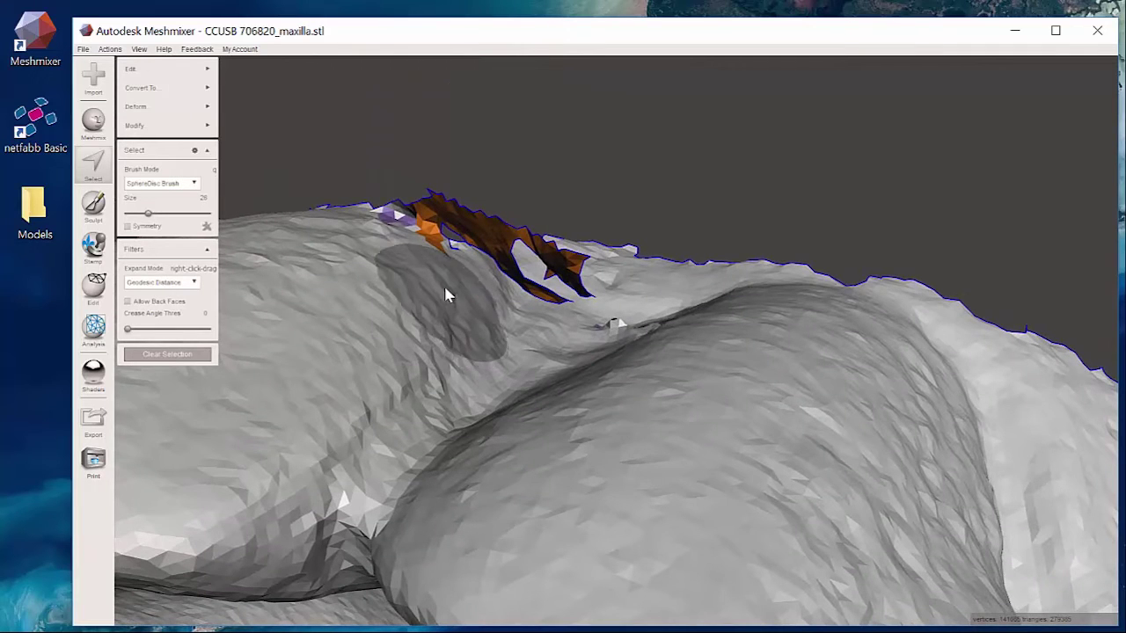
right_drag(440, 271, 478, 251)
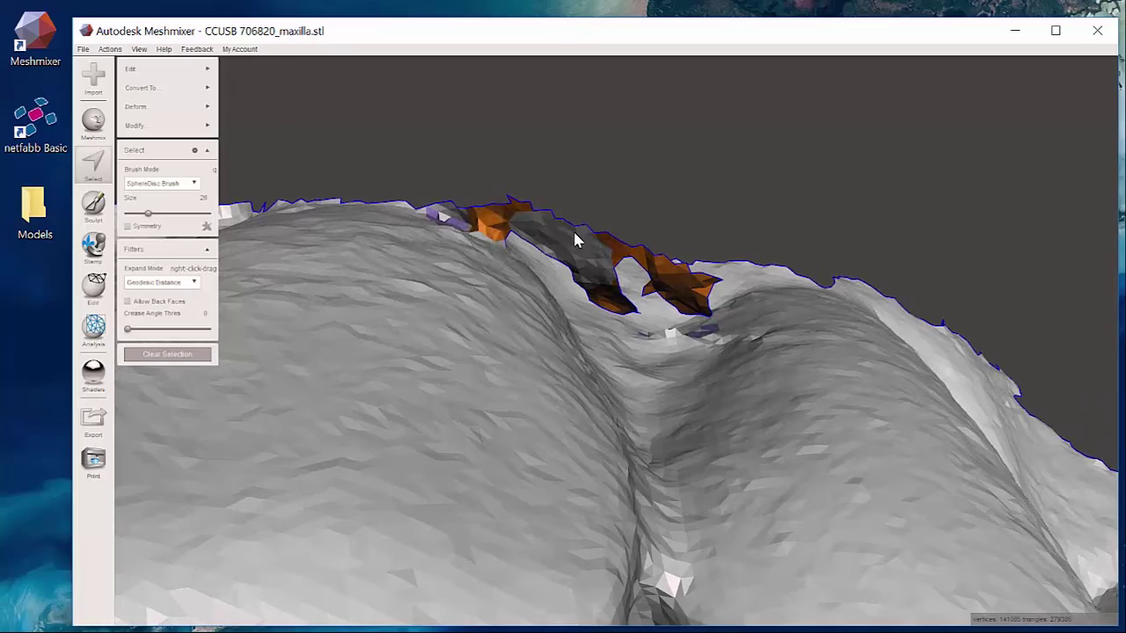
right_drag(578, 238, 518, 307)
mouse_move(173, 70)
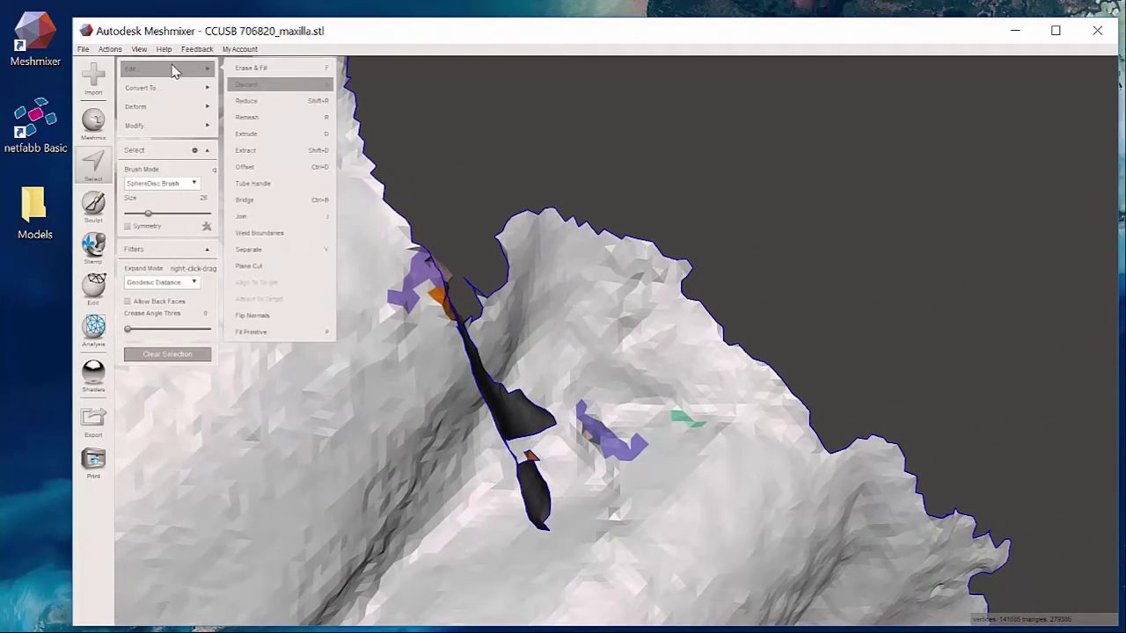
click(250, 68)
mouse_move(673, 460)
right_down()
mouse_move(670, 507)
mouse_move(642, 360)
mouse_move(703, 322)
mouse_move(727, 367)
mouse_move(547, 231)
right_up()
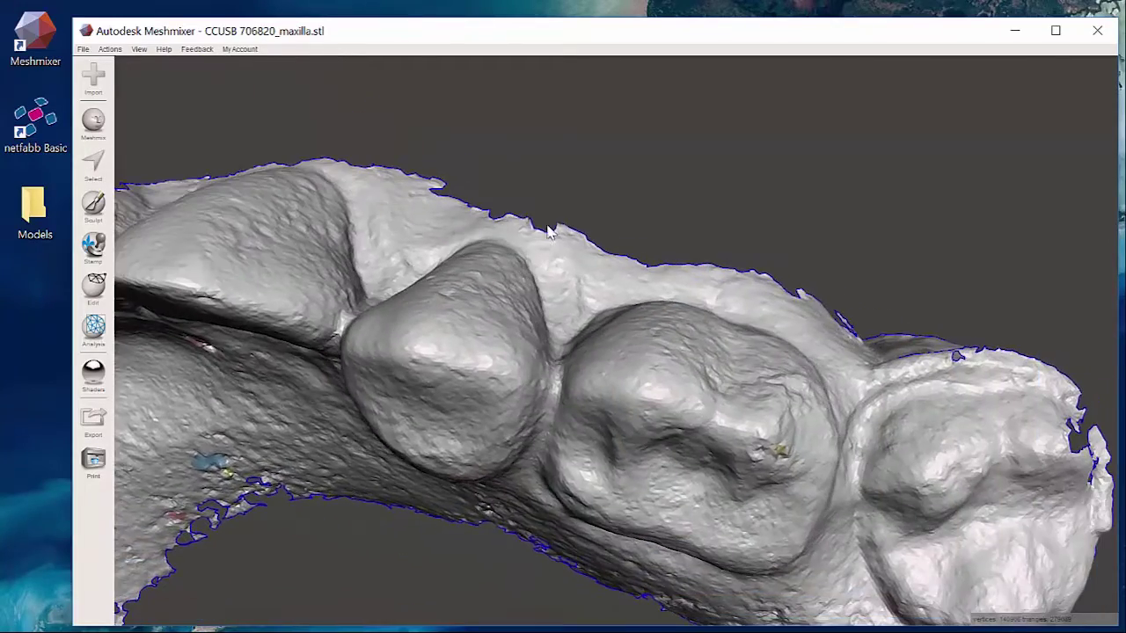
right_drag(829, 423, 349, 318)
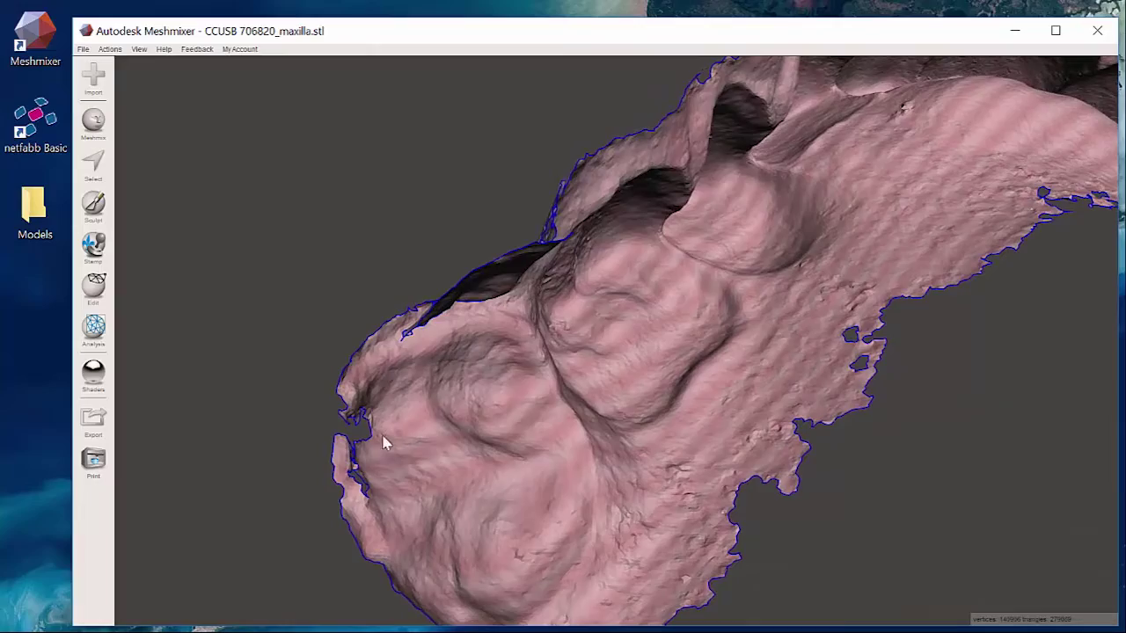
right_drag(384, 442, 398, 542)
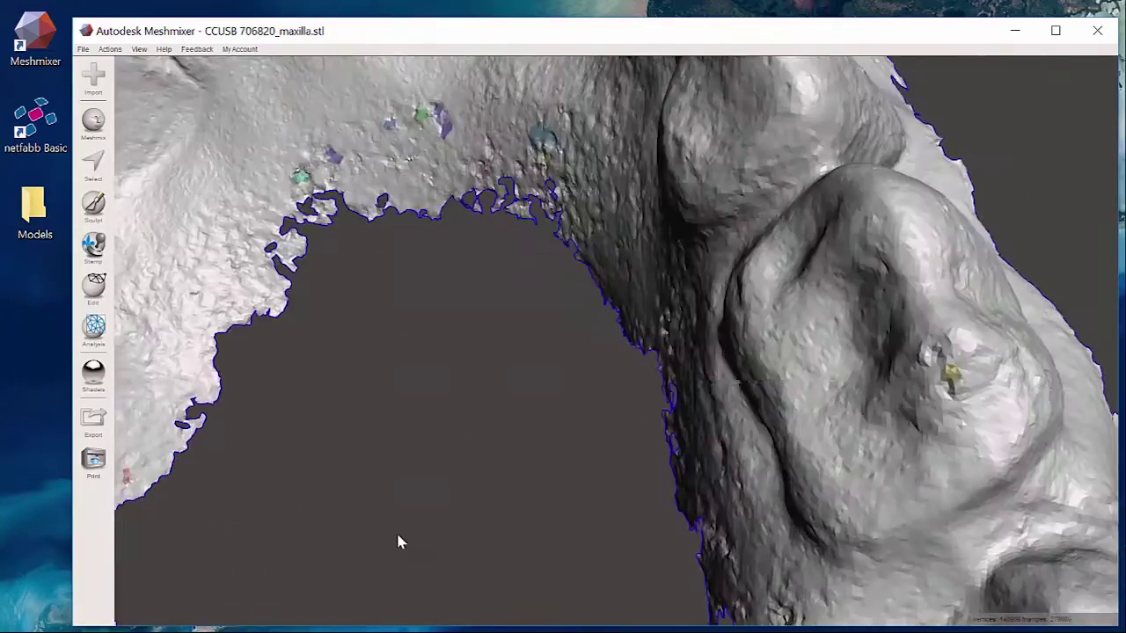
scroll(397, 533, down, 10)
right_drag(462, 434, 720, 255)
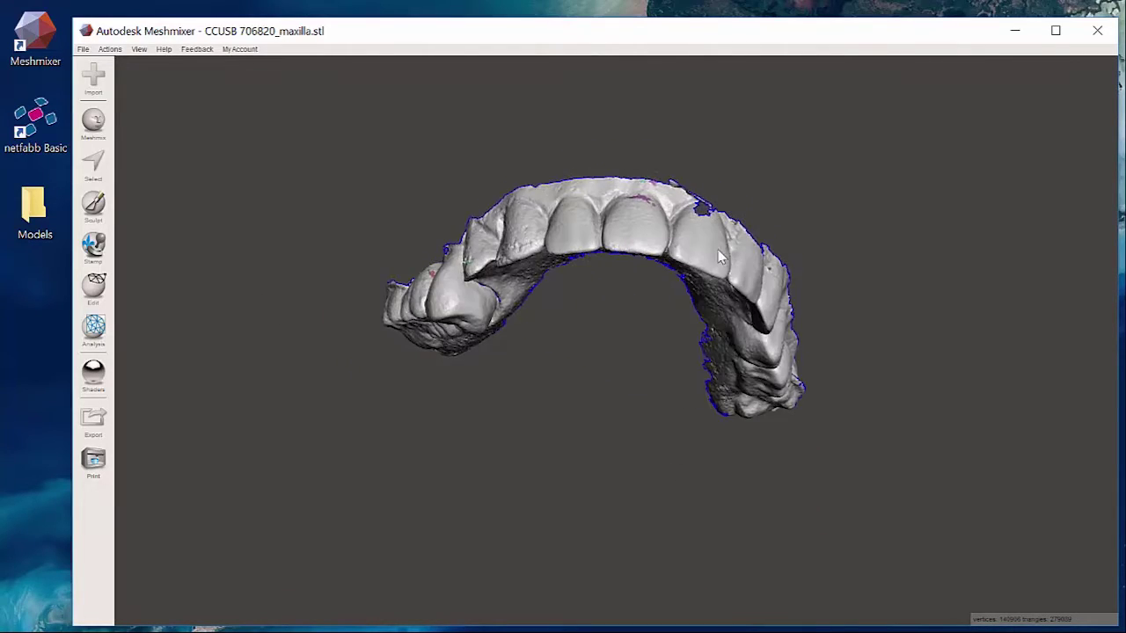
scroll(719, 255, up, 5)
middle_drag(720, 255, 719, 359)
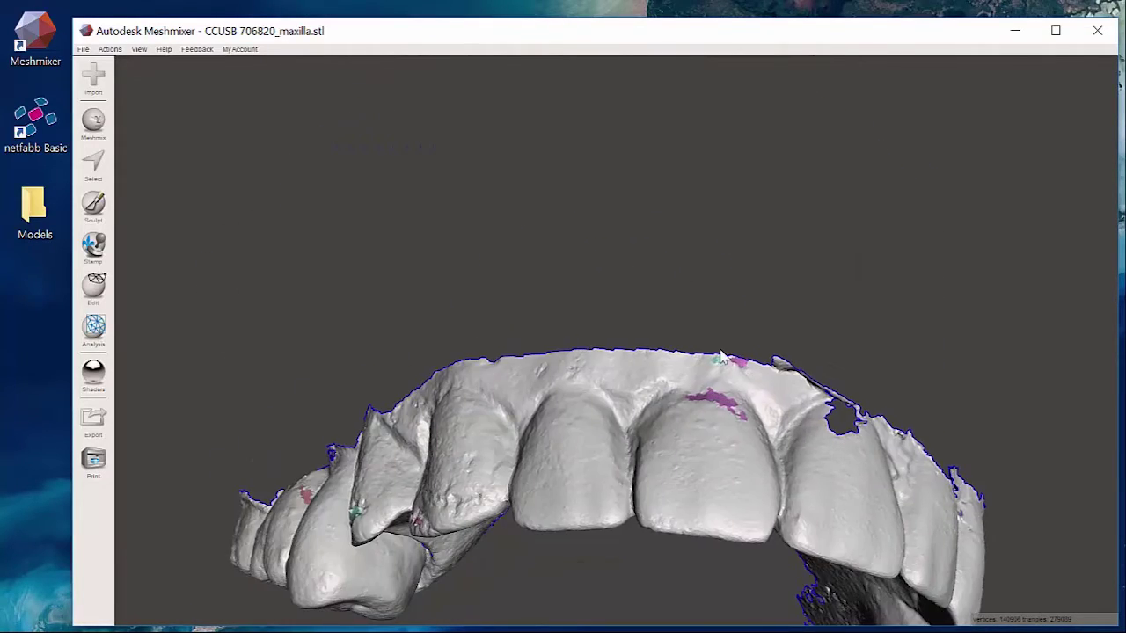
mouse_move(719, 359)
right_down()
mouse_move(709, 291)
mouse_move(725, 279)
mouse_move(701, 505)
mouse_move(649, 487)
mouse_move(677, 283)
mouse_move(635, 268)
right_up()
scroll(682, 295, down, 3)
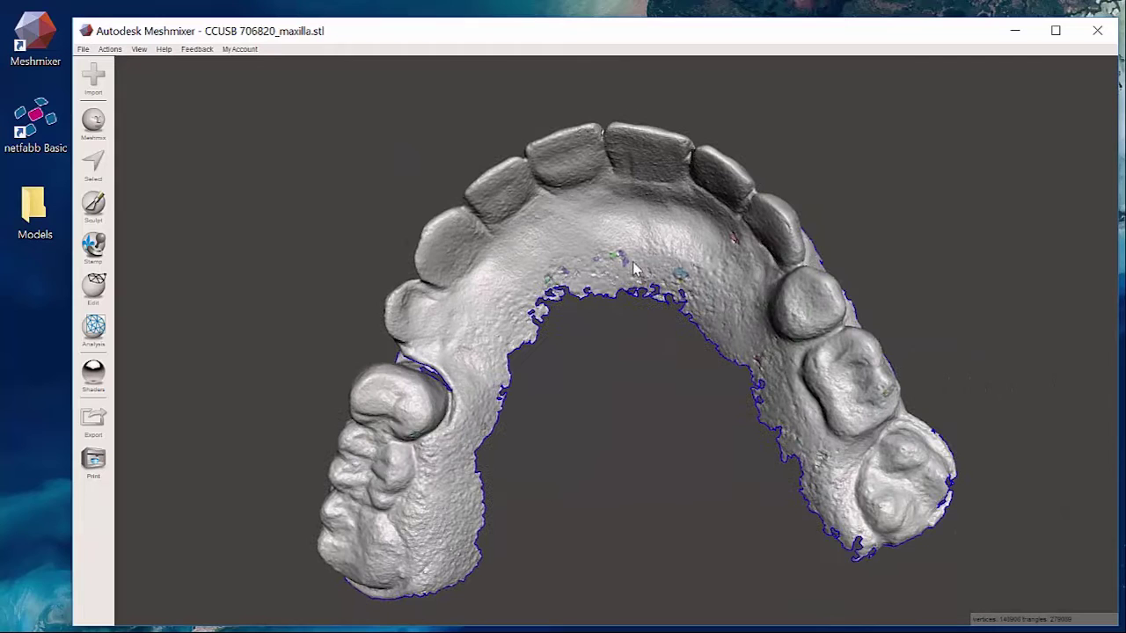
- Review the holes in Inspector, close it without changes, and activate the Select tool
click(95, 327)
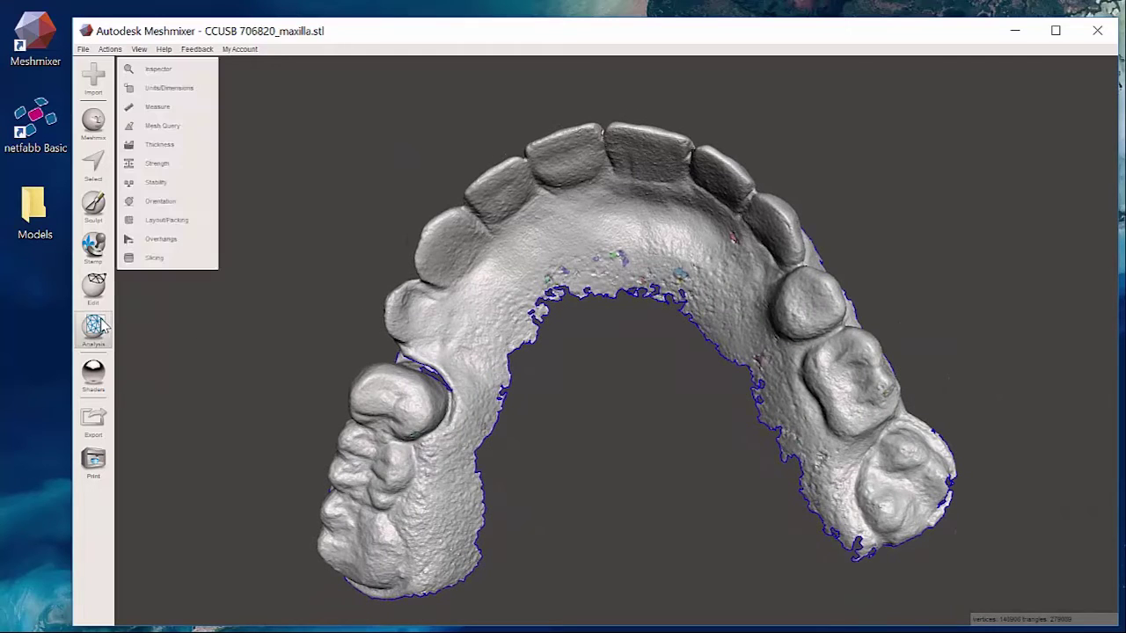
click(175, 73)
right_drag(573, 283, 392, 284)
mouse_move(533, 440)
right_down()
mouse_move(543, 284)
mouse_move(533, 181)
mouse_move(517, 439)
right_up()
middle_drag(455, 554, 459, 442)
right_drag(615, 205, 458, 163)
click(167, 179)
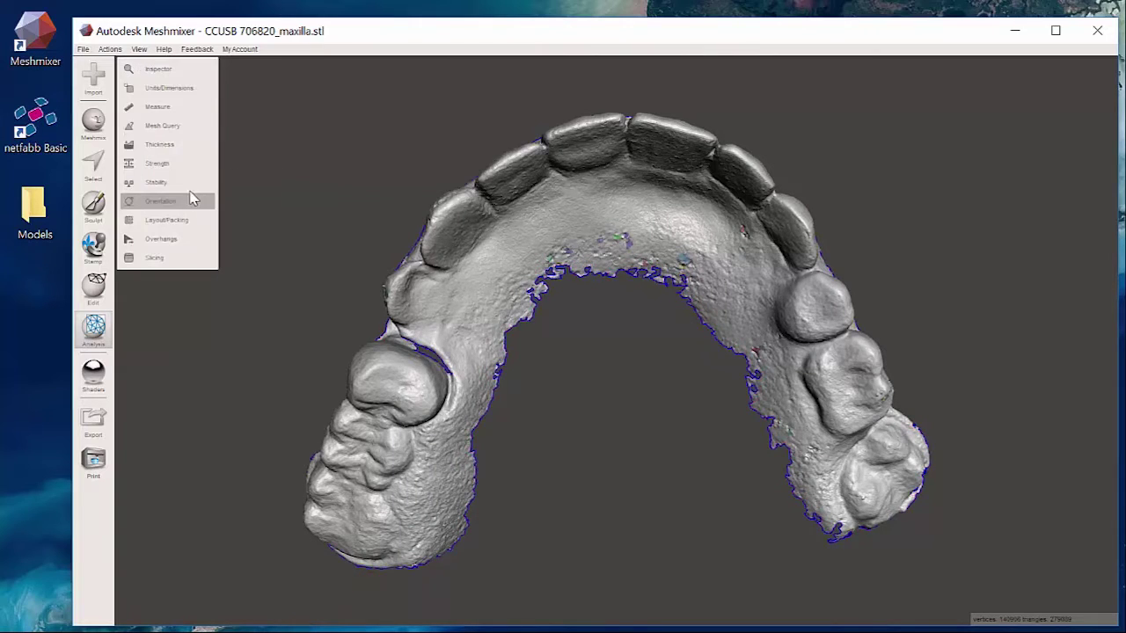
click(95, 205)
- Select the whole maxilla, preview an Extrude at -7.592 mm offset, then cancel it
click(101, 168)
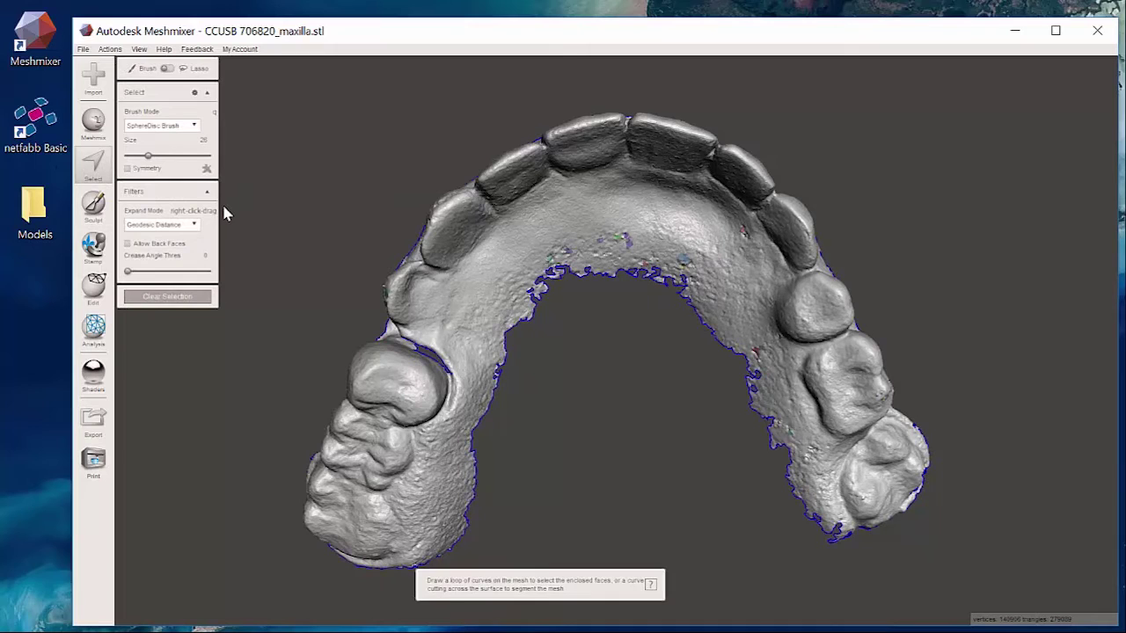
double_click(578, 244)
right_drag(586, 239, 572, 293)
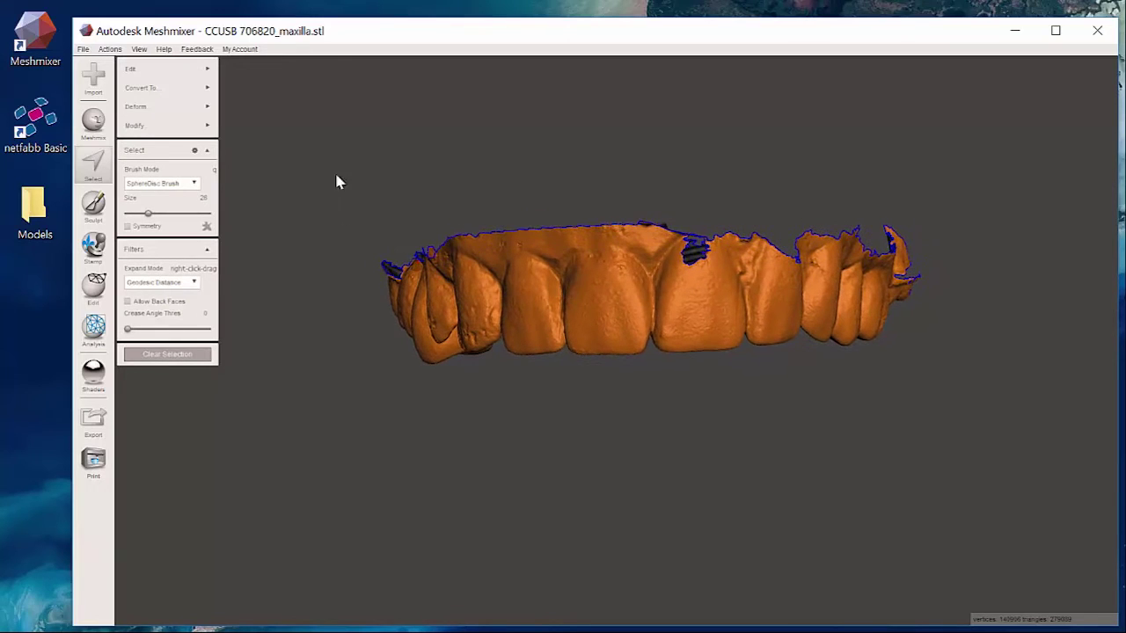
click(199, 73)
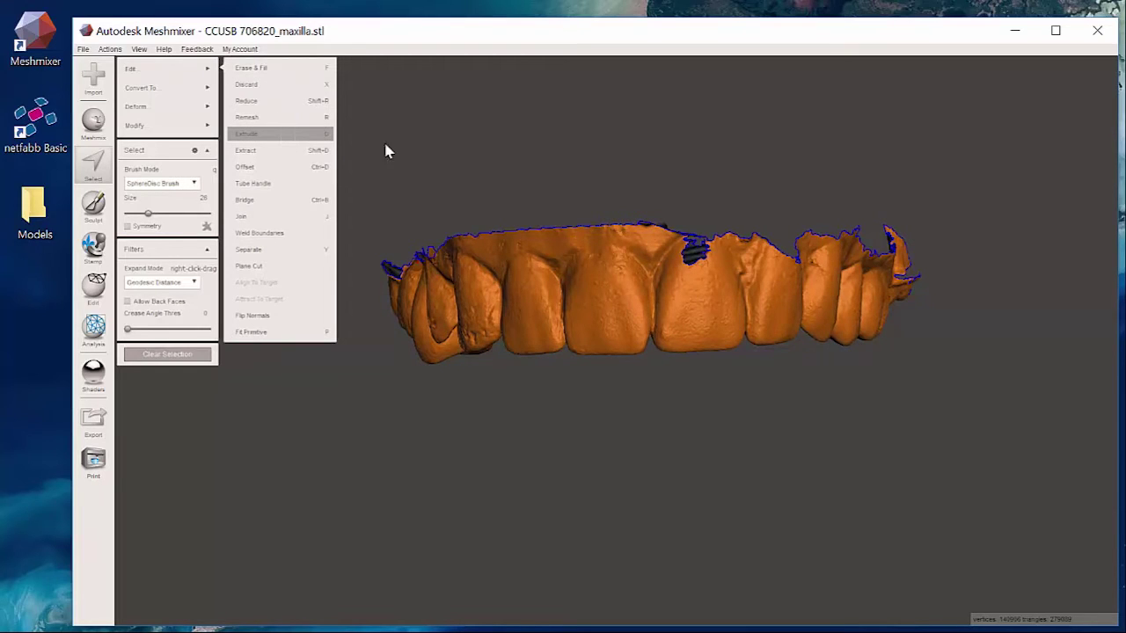
key(d)
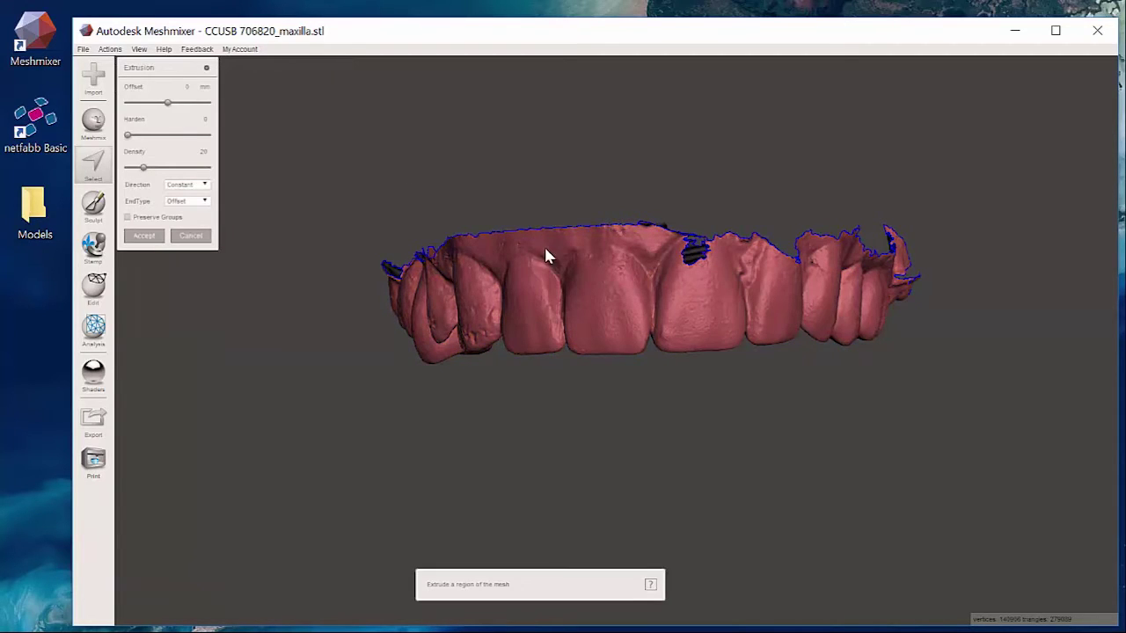
right_drag(546, 255, 568, 373)
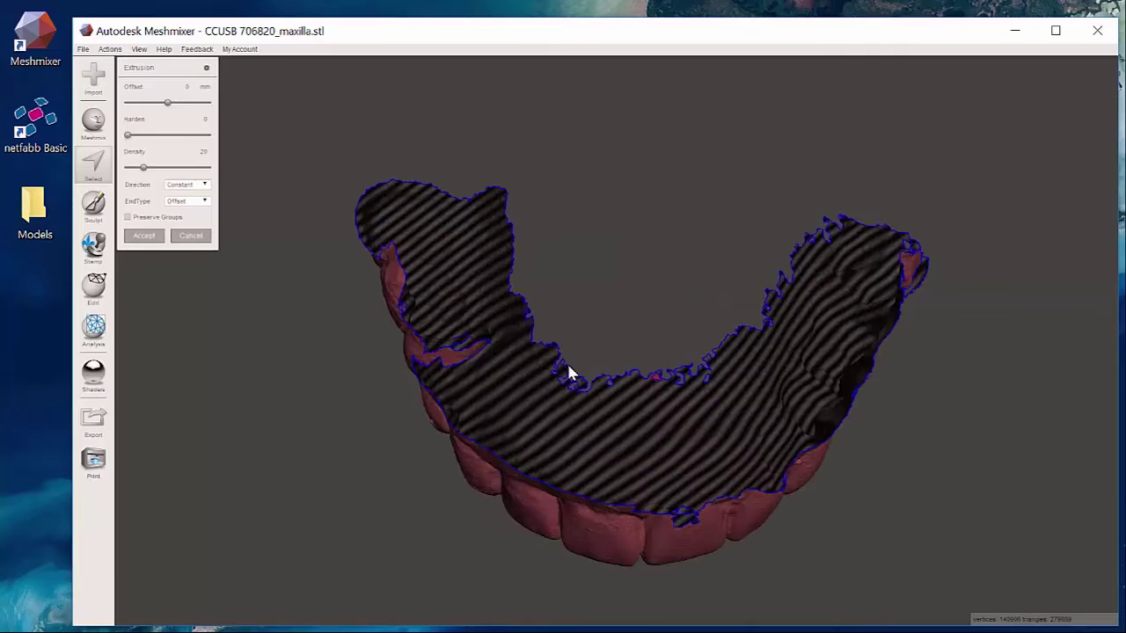
right_drag(595, 329, 649, 407)
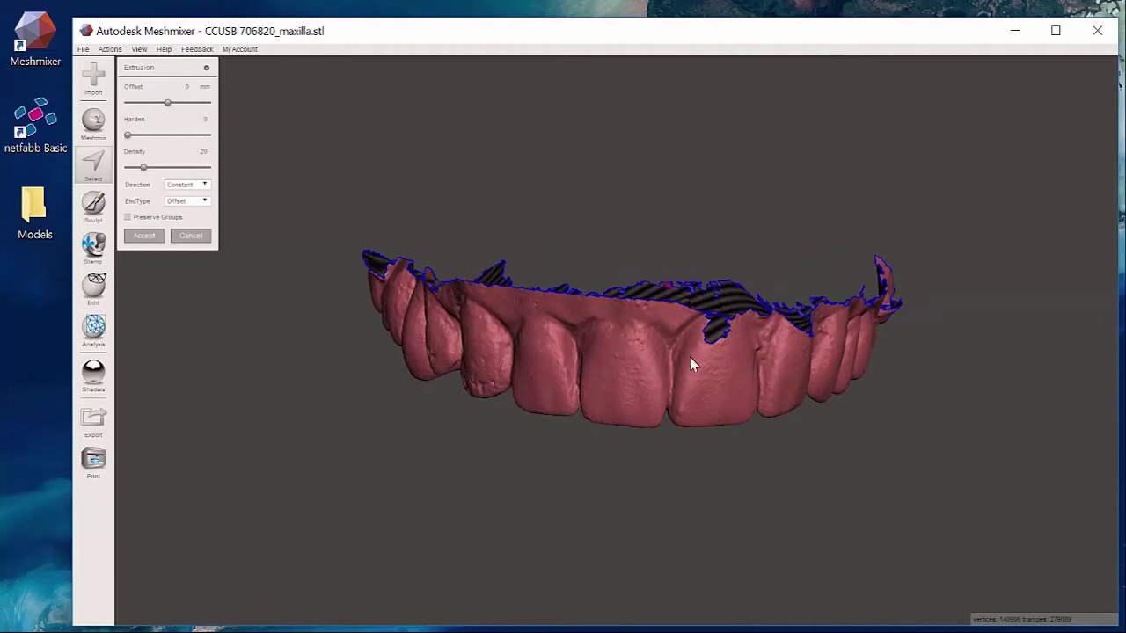
right_drag(691, 364, 490, 380)
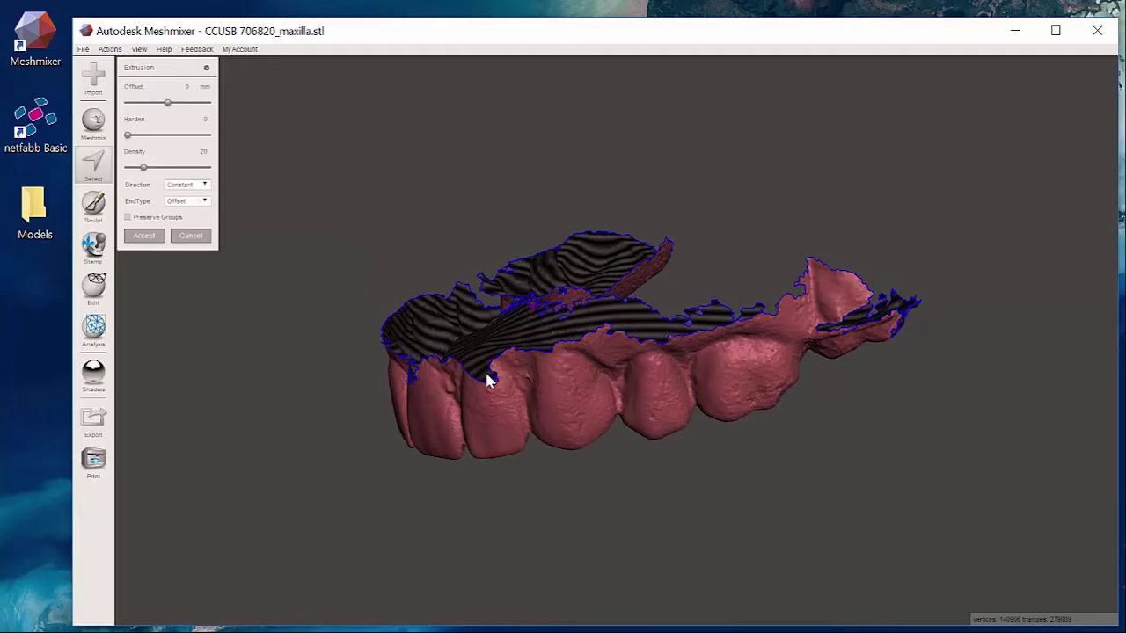
right_drag(573, 383, 669, 343)
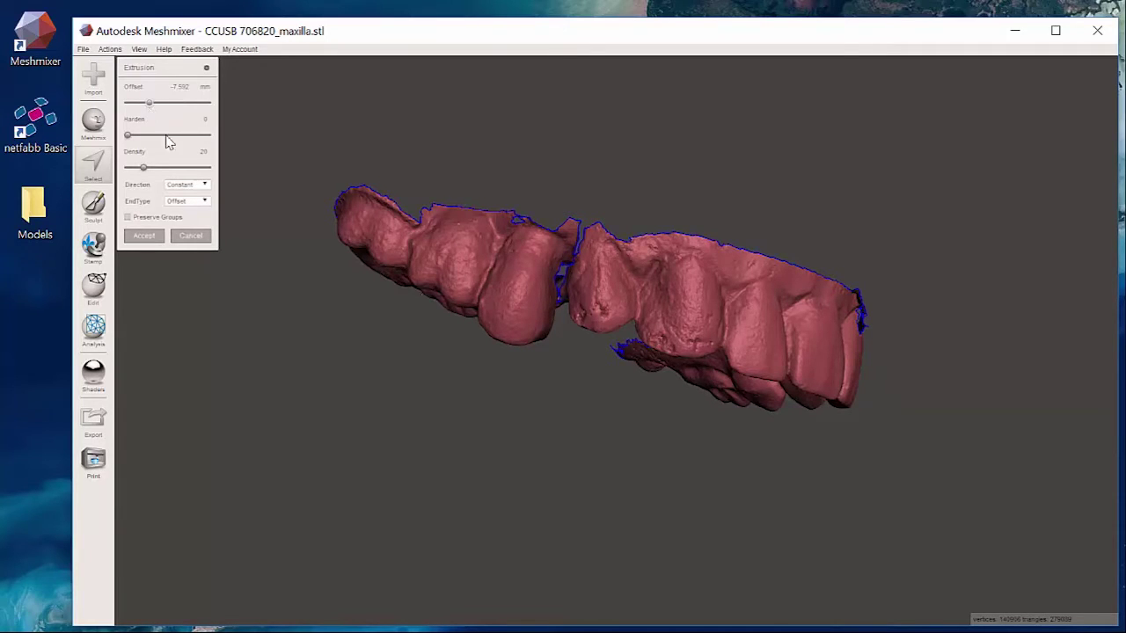
key(Return)
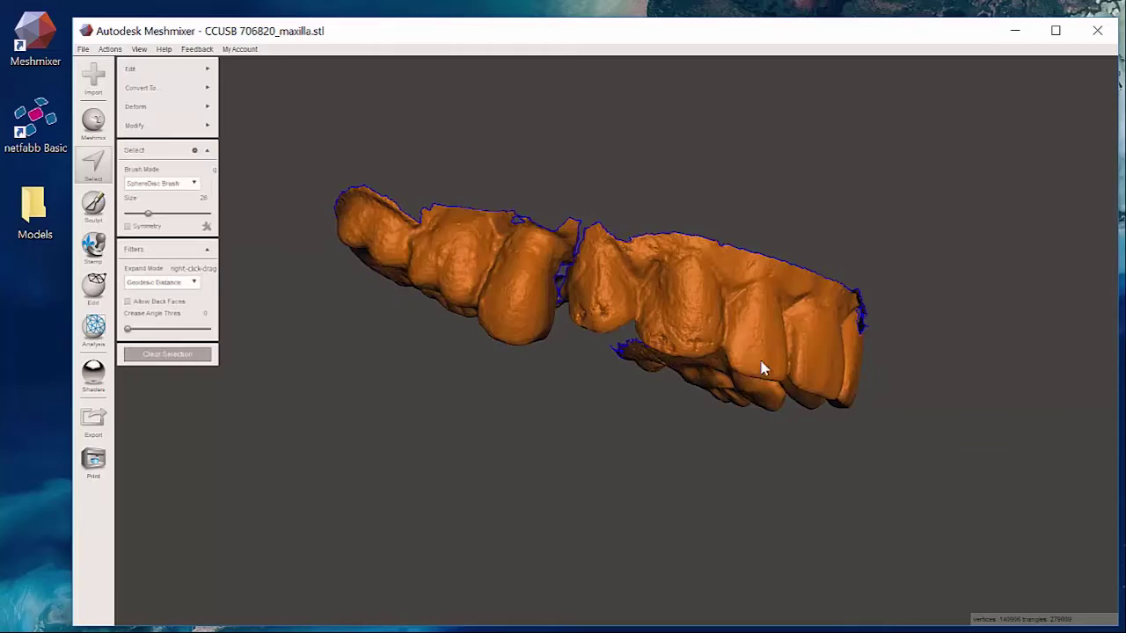
- Clear the whole-mesh selection and outline the ragged scan edge above the front teeth
right_drag(761, 367, 591, 138)
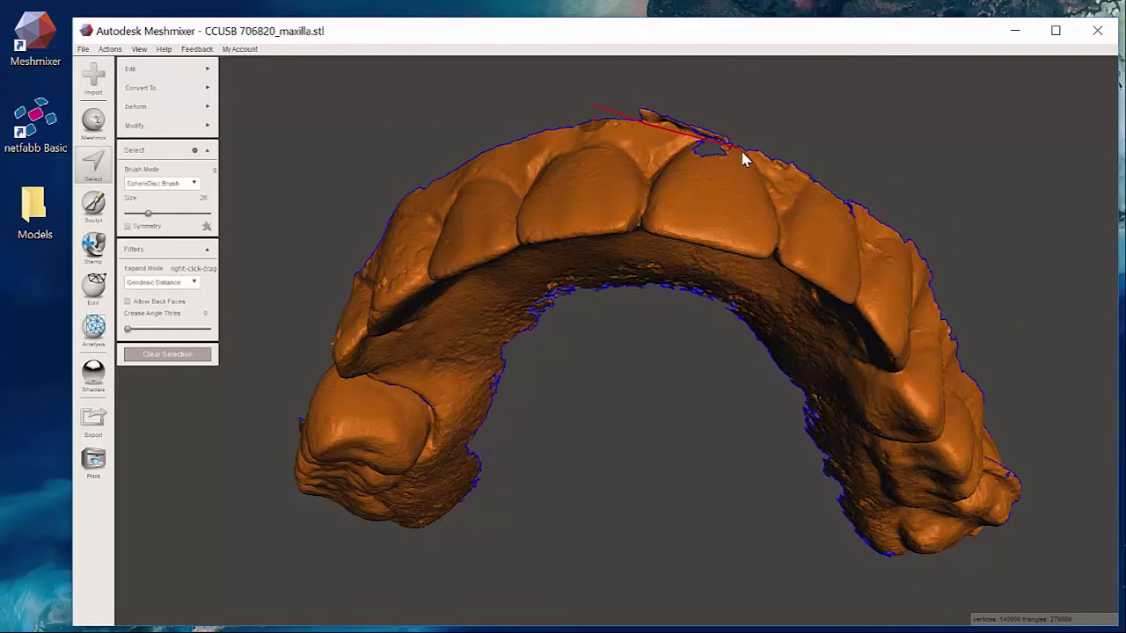
click(595, 115)
right_drag(587, 173, 497, 511)
right_drag(482, 199, 651, 343)
scroll(541, 255, up, 3)
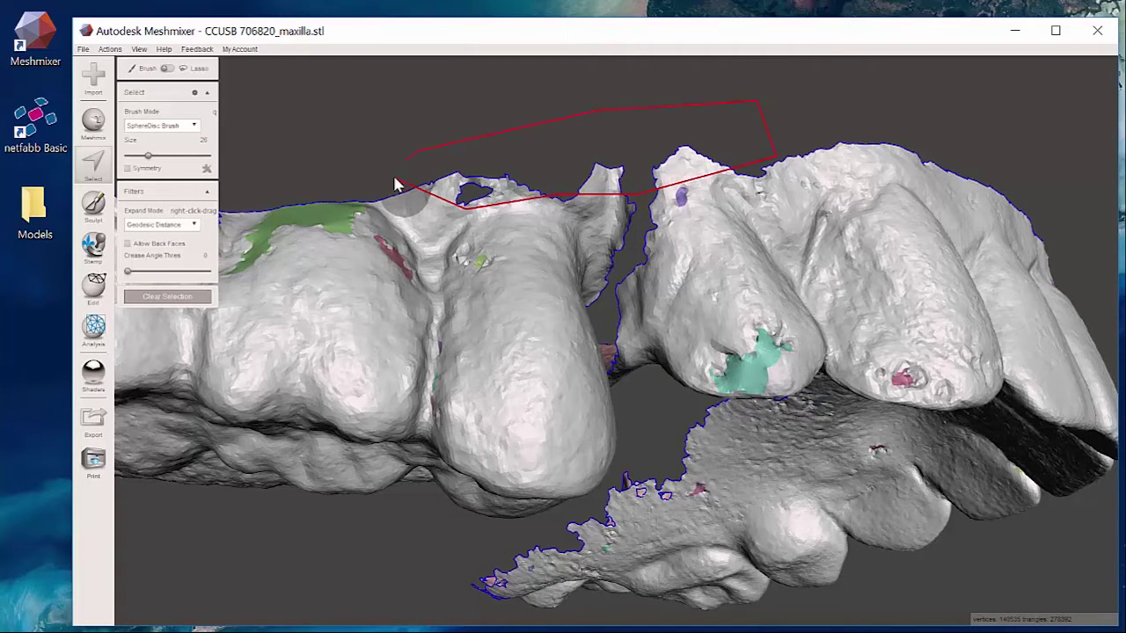
drag(406, 182, 409, 172)
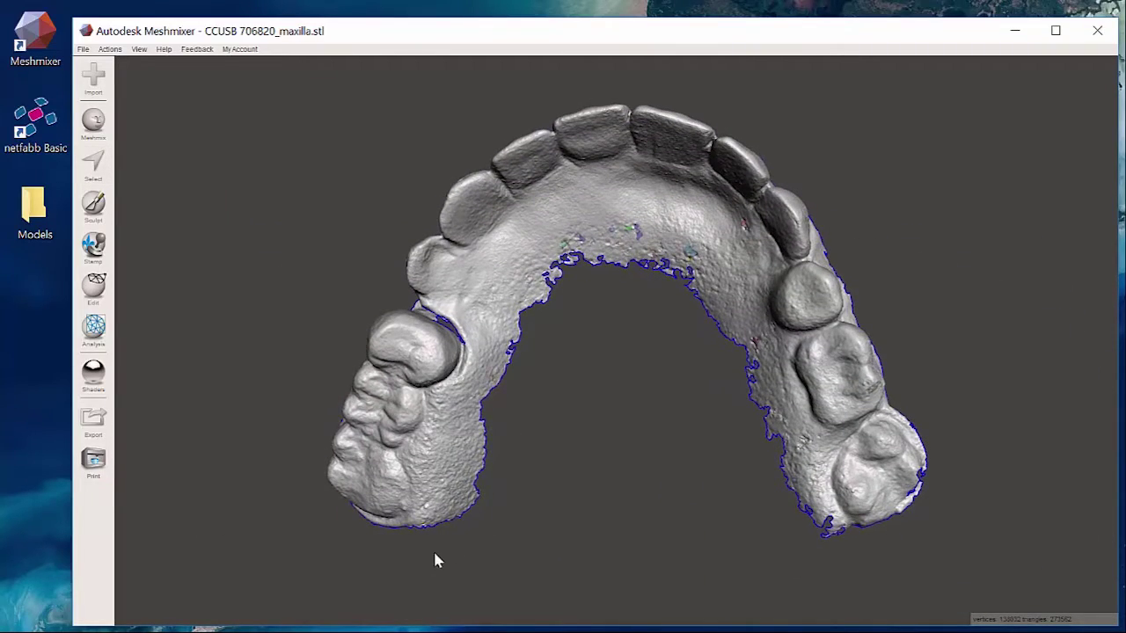
key(s)
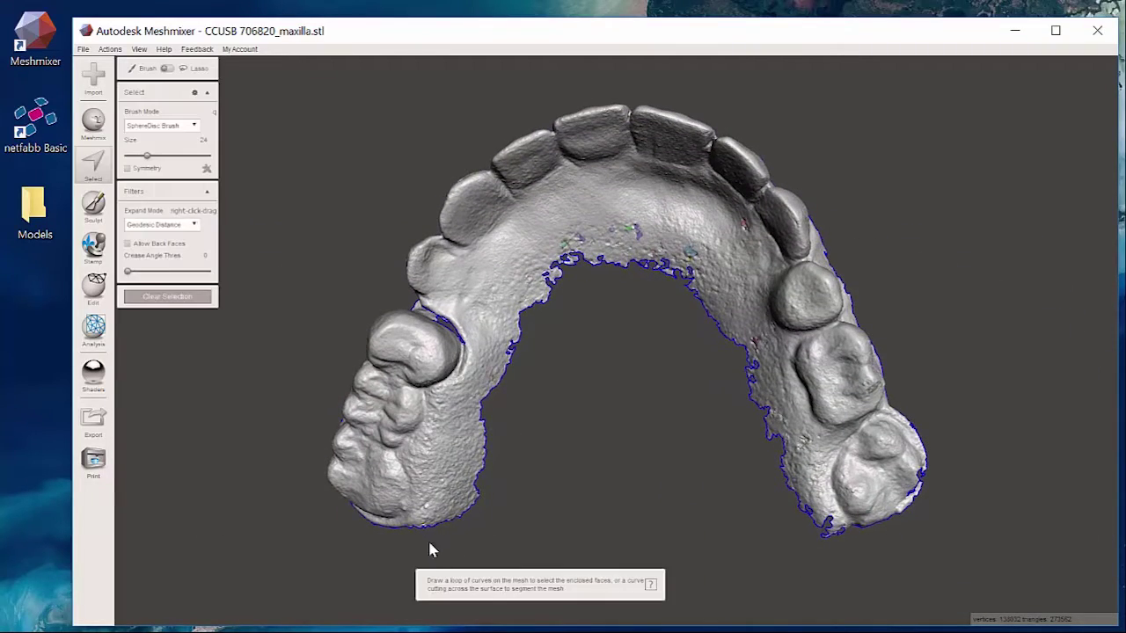
- Lasso the jagged inner palate strip and delete it
drag(439, 546, 472, 430)
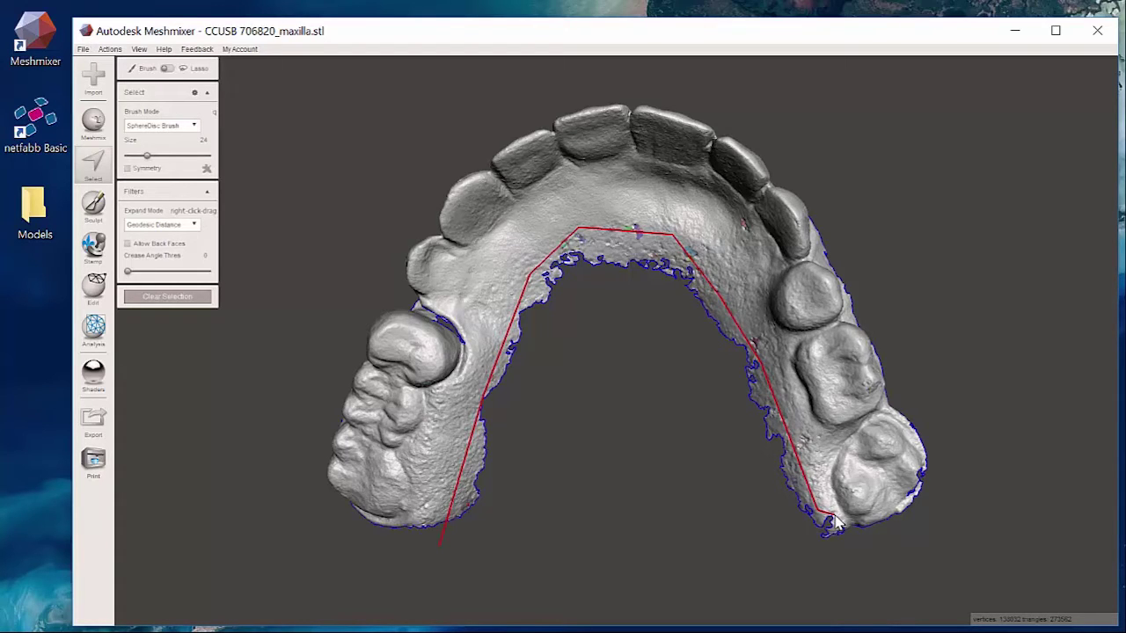
click(437, 540)
key(Delete)
- Trim the ragged holed edge and small notch beside the back molar, reaching about 252,900 triangles
right_drag(717, 352, 776, 391)
scroll(774, 387, up, 5)
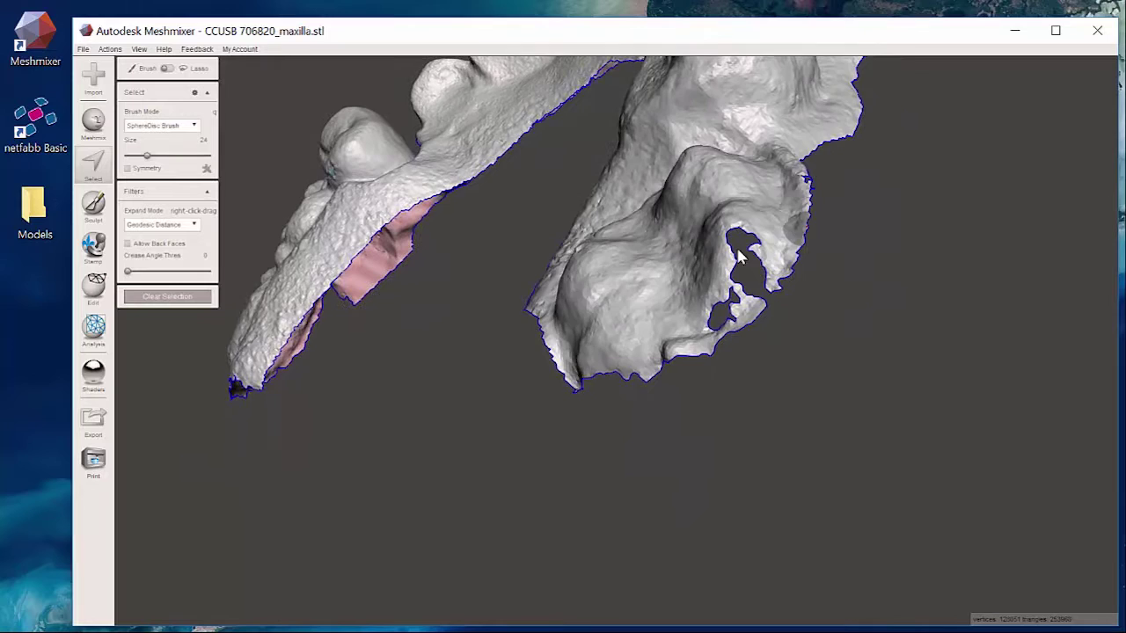
right_drag(738, 255, 852, 163)
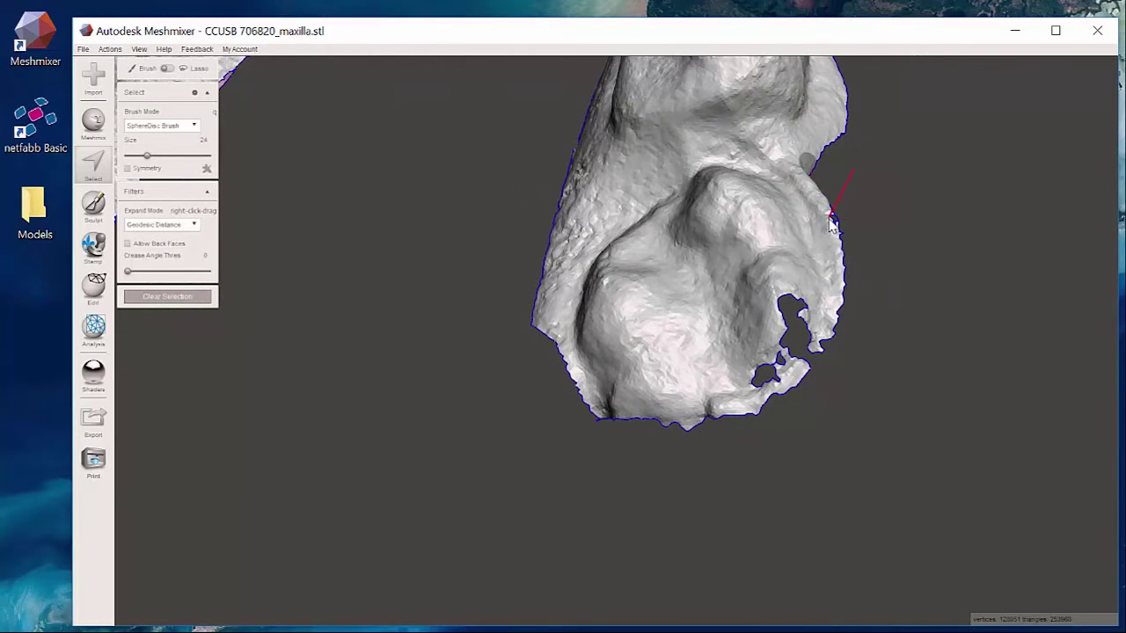
mouse_move(831, 219)
mouse_down()
mouse_move(822, 301)
mouse_move(788, 296)
mouse_move(772, 371)
mouse_move(714, 433)
mouse_up()
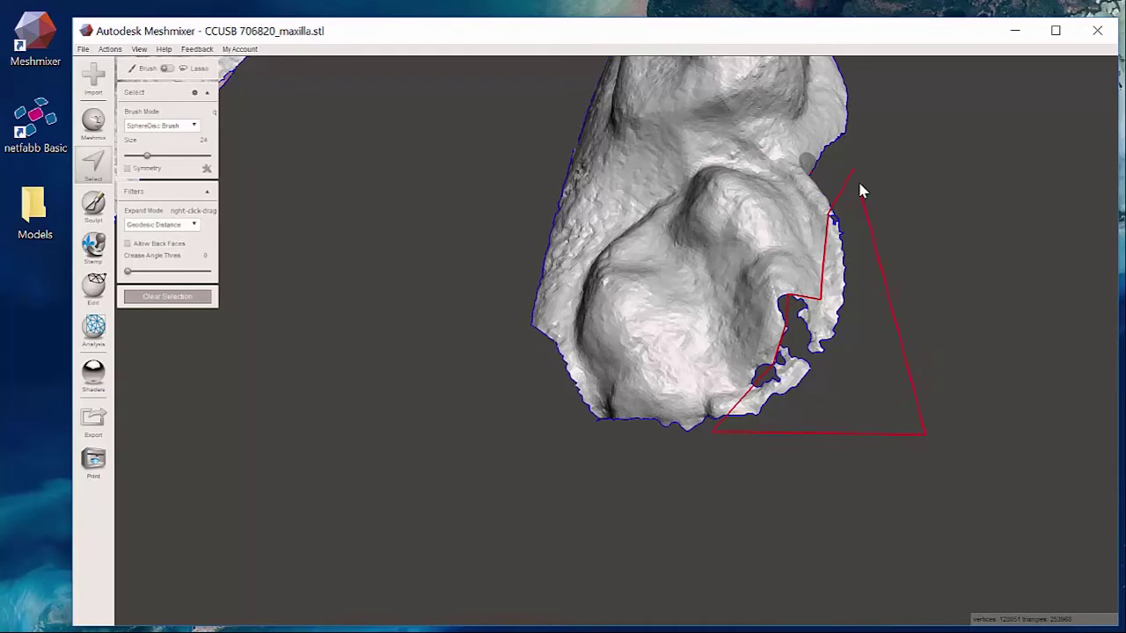
drag(852, 172, 853, 171)
mouse_move(853, 171)
right_down()
mouse_move(754, 251)
mouse_move(829, 355)
right_up()
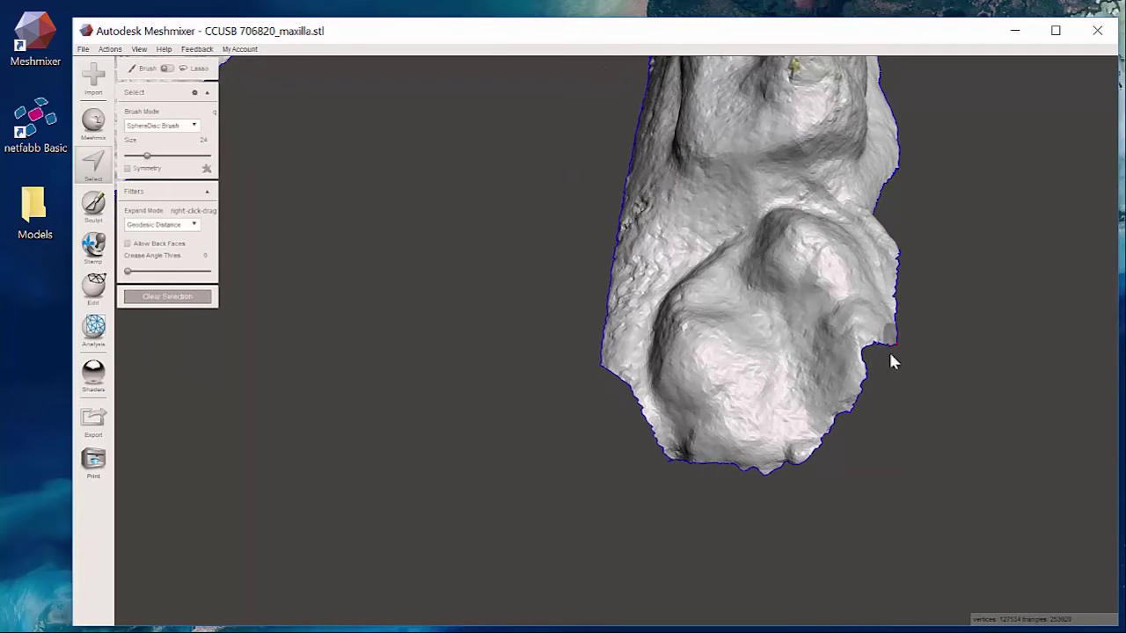
mouse_move(880, 367)
mouse_down()
mouse_move(900, 312)
mouse_move(919, 327)
mouse_move(884, 355)
mouse_up()
key(Delete)
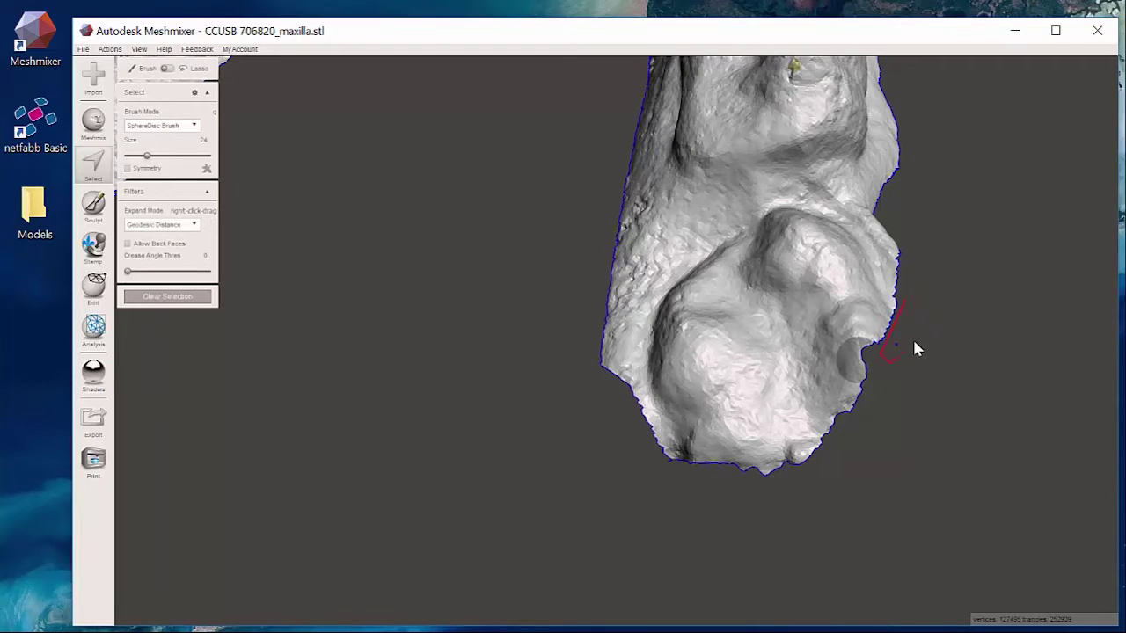
drag(899, 308, 887, 352)
right_drag(801, 311, 806, 307)
scroll(805, 308, down, 5)
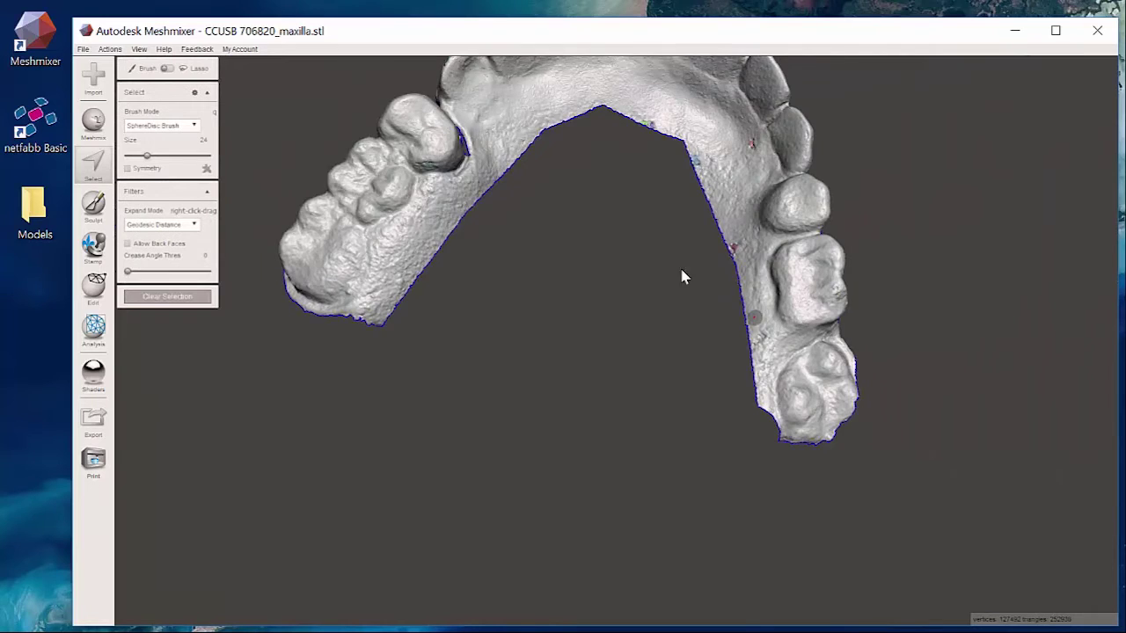
- Select the entire maxilla mesh and extrude it -10 mm with a Flat end type
right_drag(684, 276, 699, 393)
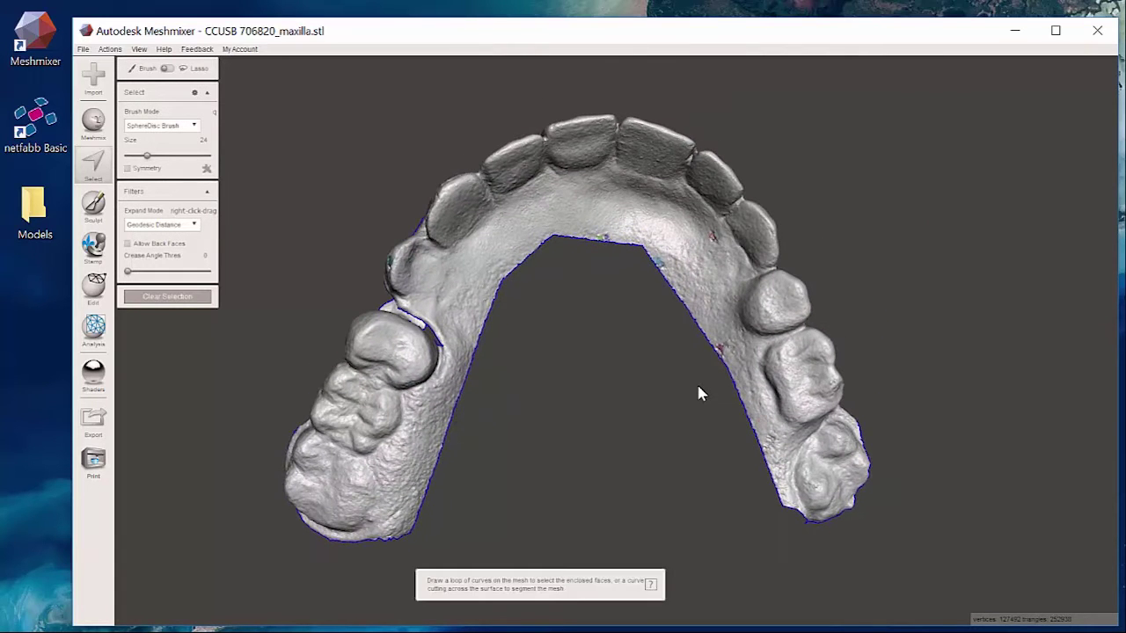
double_click(400, 264)
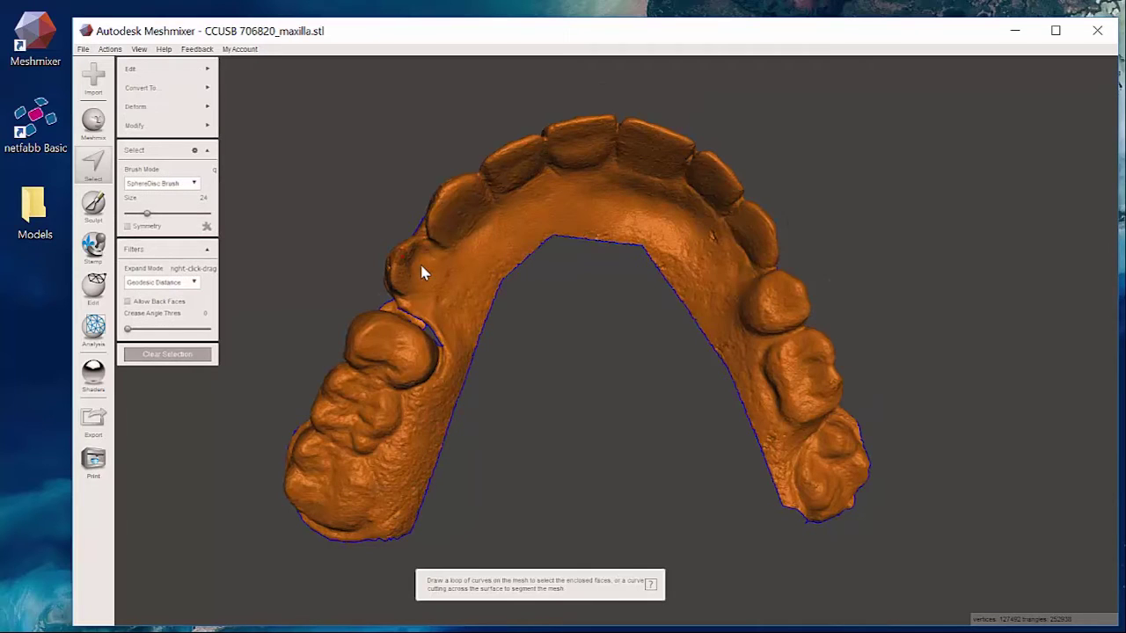
key(d)
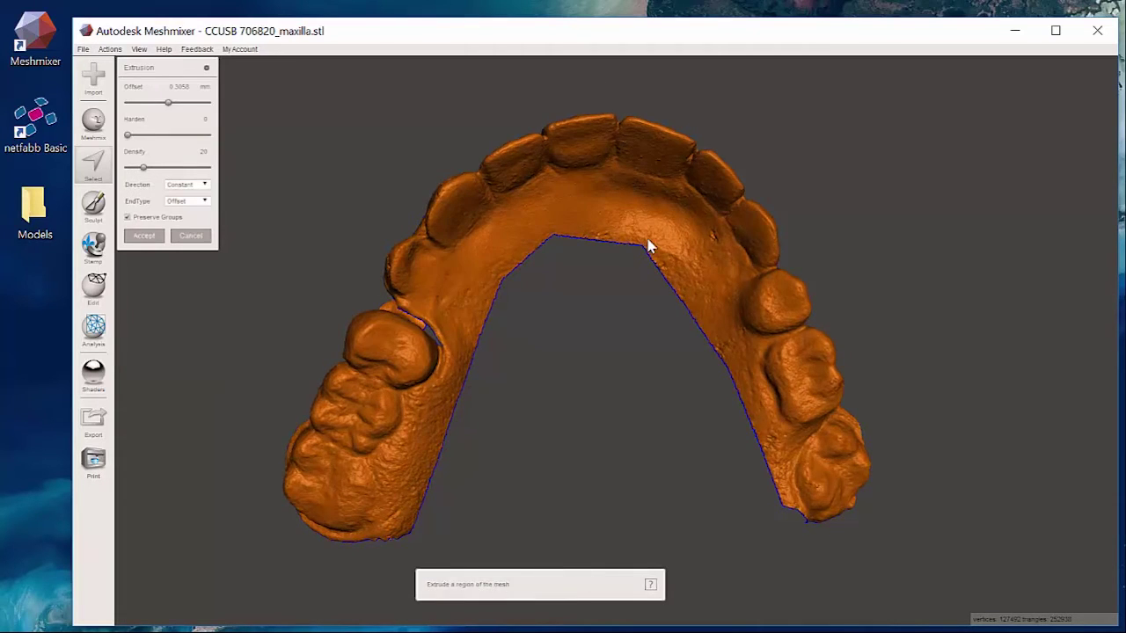
right_drag(648, 243, 647, 362)
scroll(644, 344, up, 5)
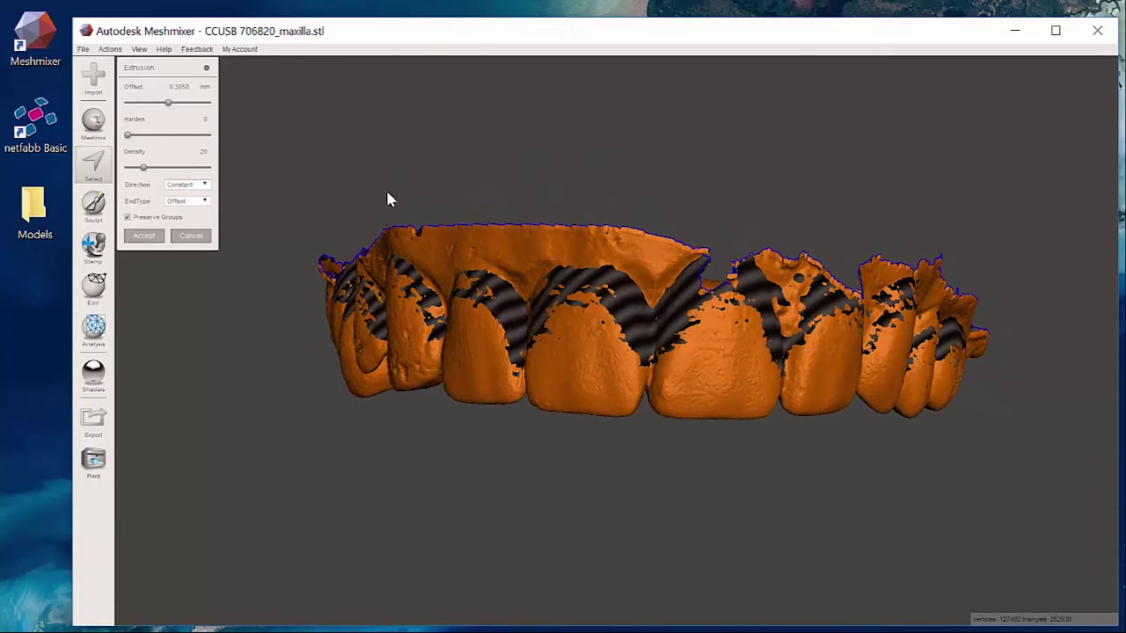
click(177, 87)
text(10)
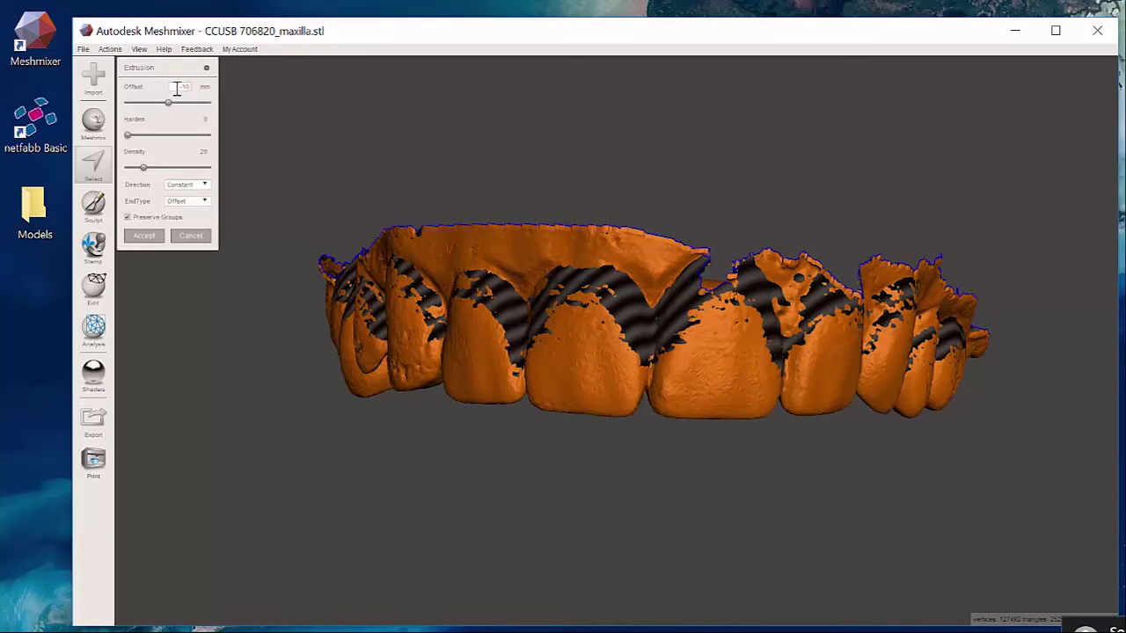
key(Return)
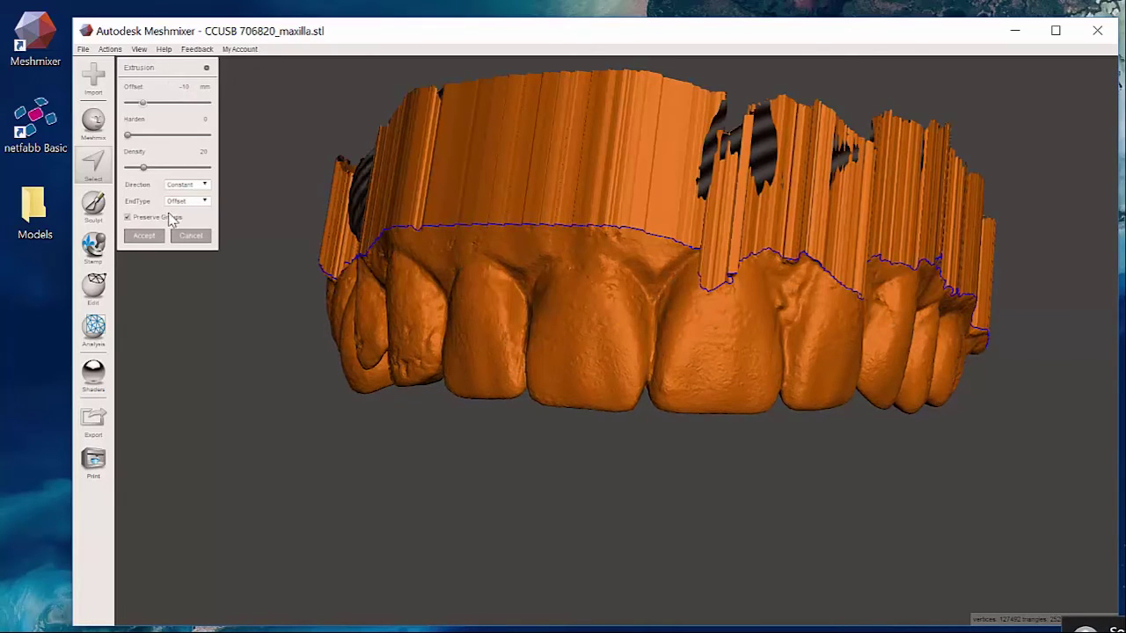
click(187, 201)
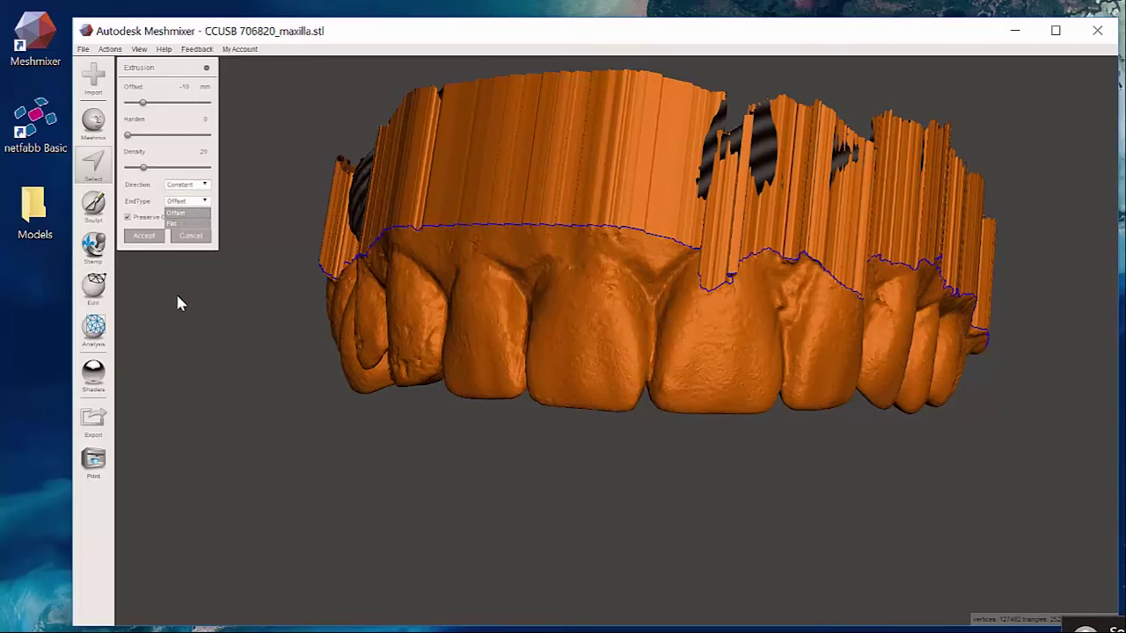
right_drag(527, 322, 639, 267)
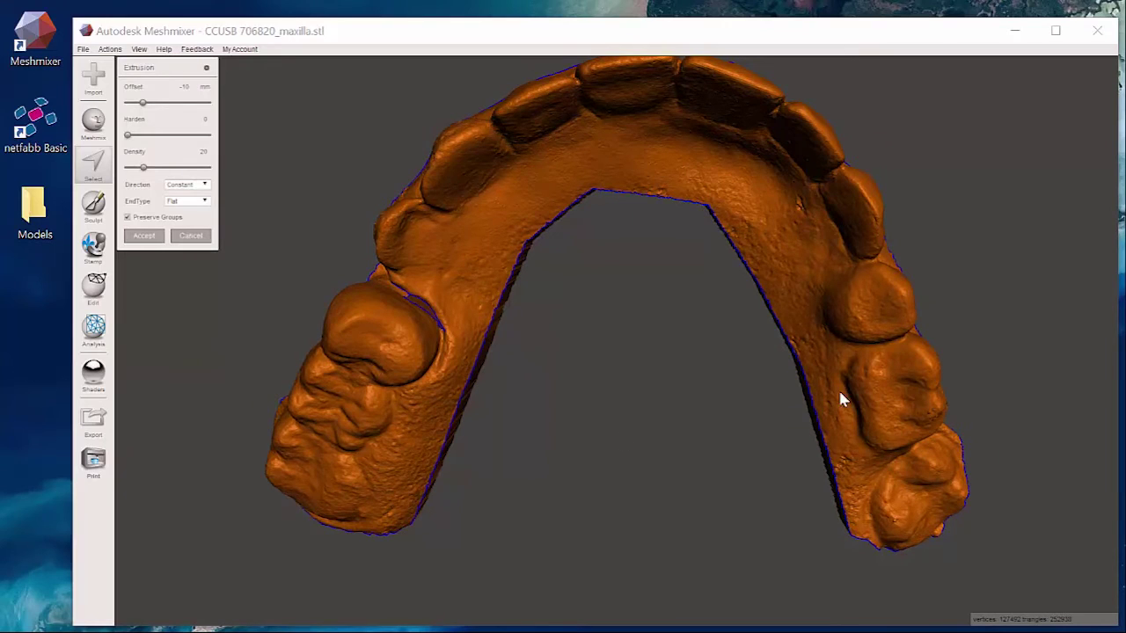
click(140, 238)
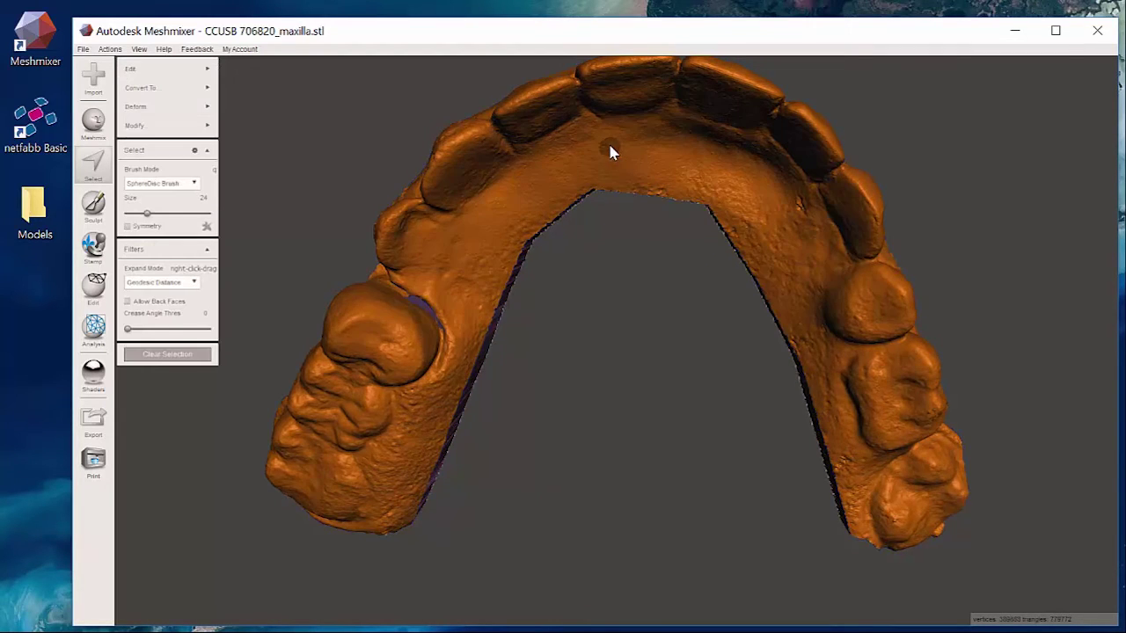
- Clear the mesh selection and view the extruded wall from the front and below
right_drag(611, 150, 611, 299)
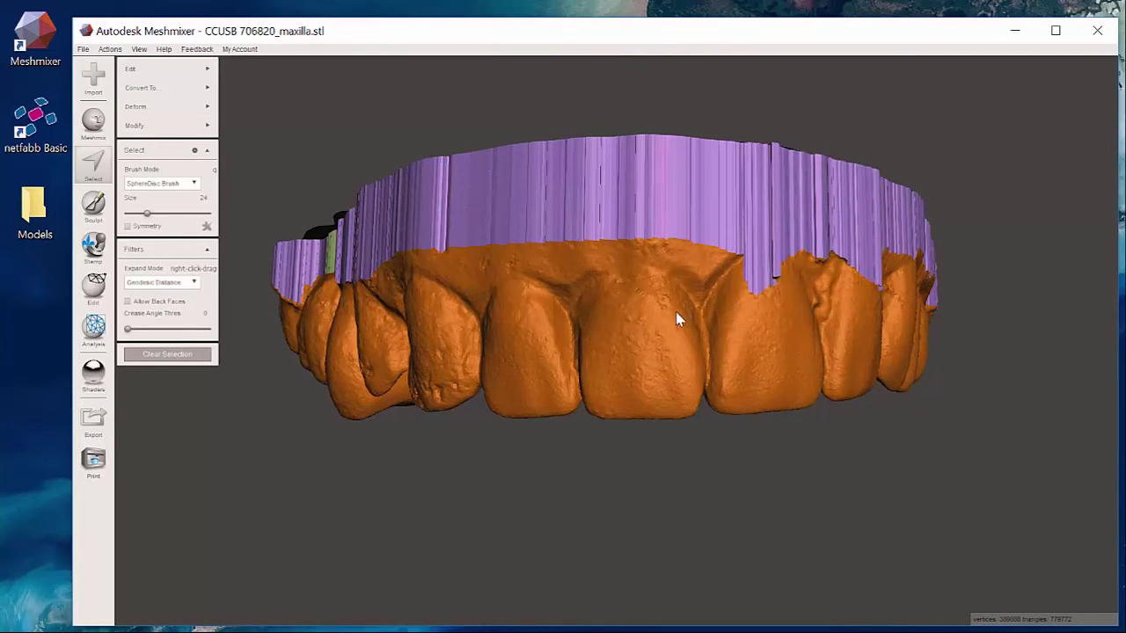
key(Escape)
right_drag(681, 367, 632, 321)
right_drag(627, 220, 591, 393)
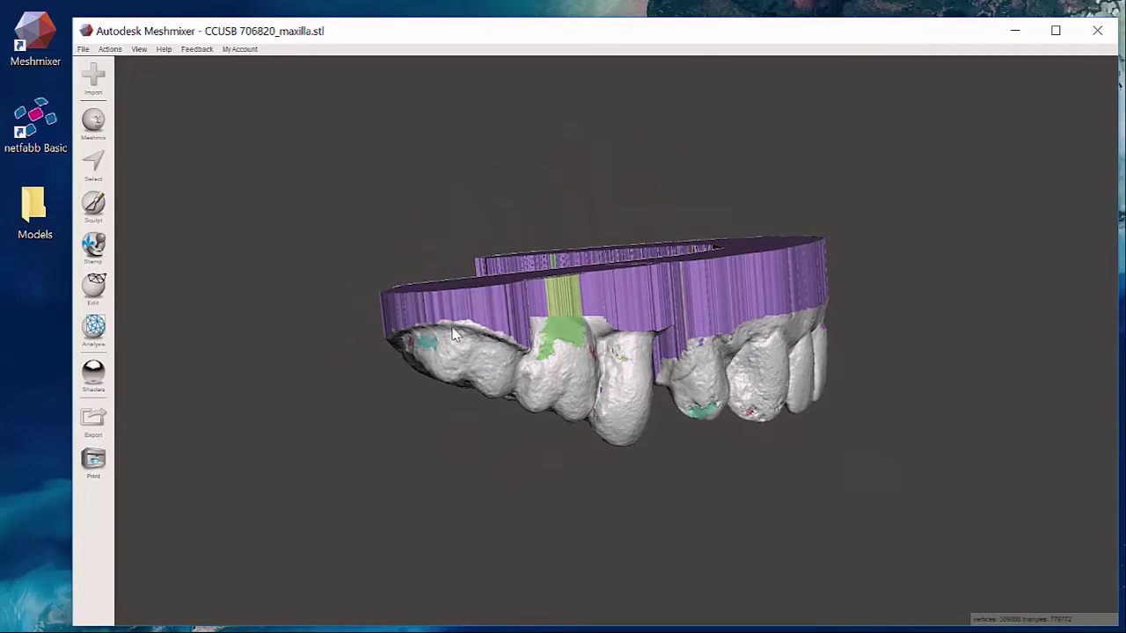
- Orbit the arch through side, biting-surface and angled views to inspect the flat base wall
right_drag(501, 350, 376, 374)
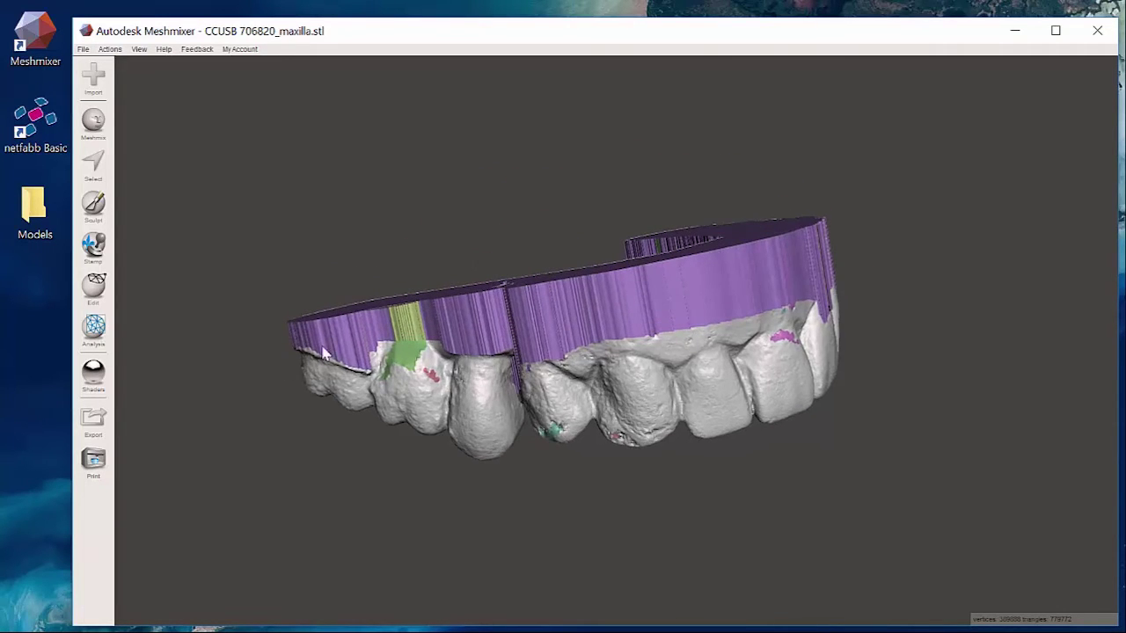
right_drag(836, 432, 750, 356)
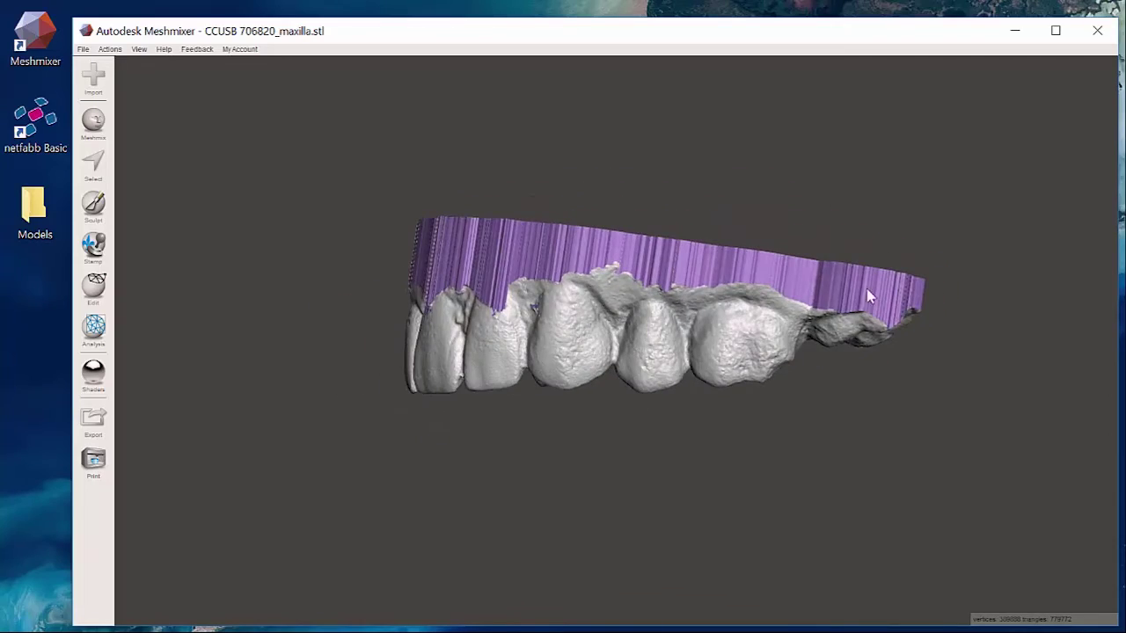
right_drag(867, 296, 843, 127)
right_drag(803, 200, 653, 301)
scroll(653, 307, up, 3)
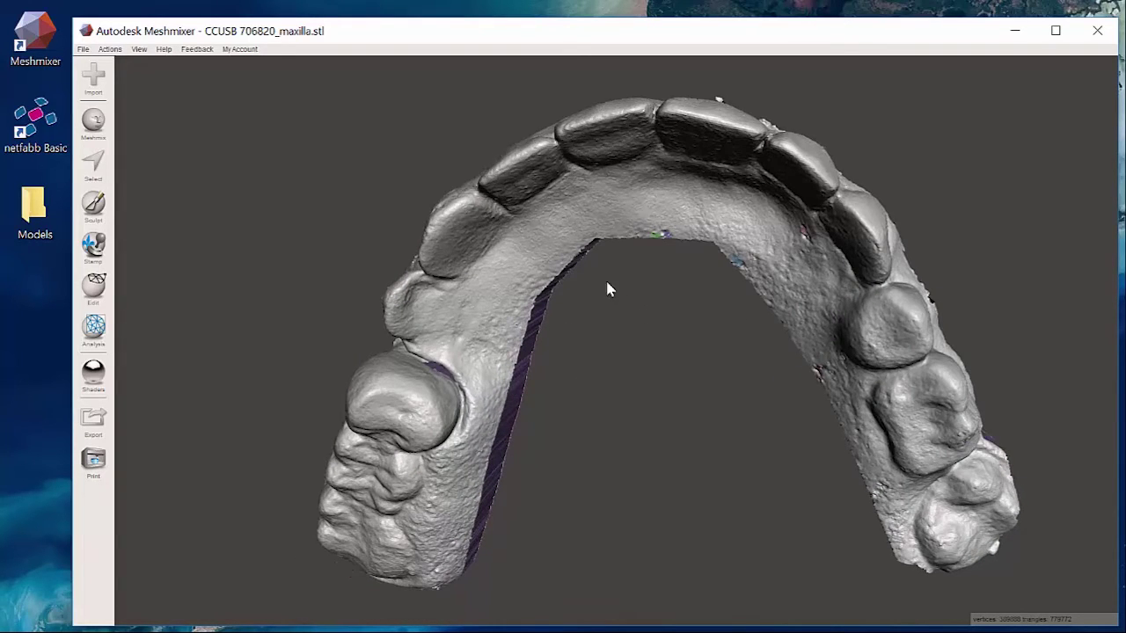
right_drag(613, 263, 637, 354)
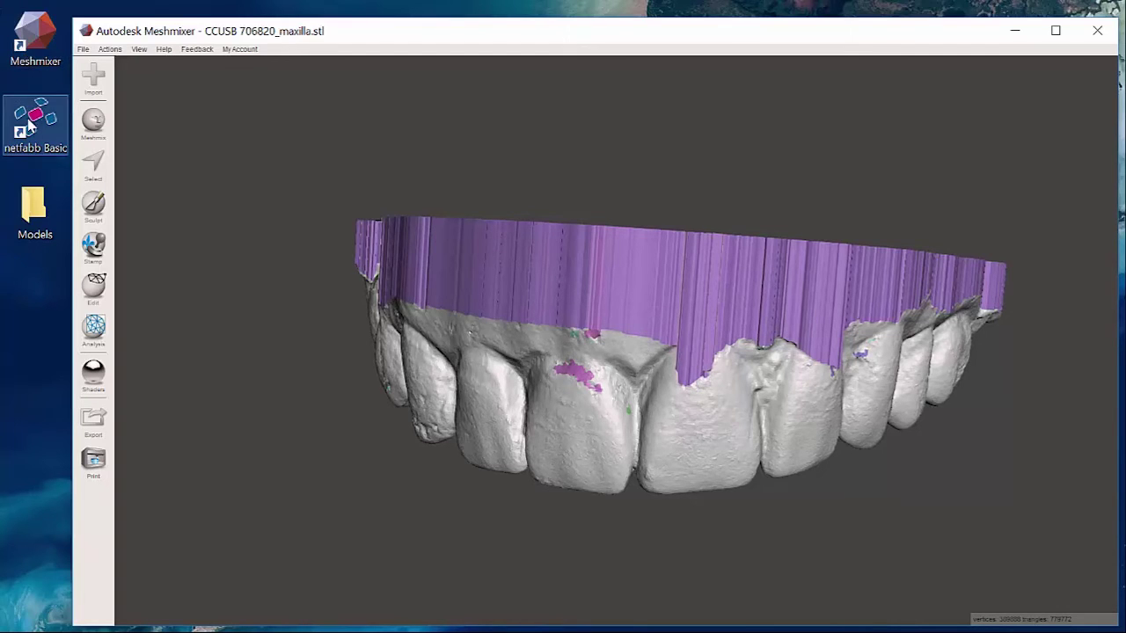
right_drag(449, 312, 510, 325)
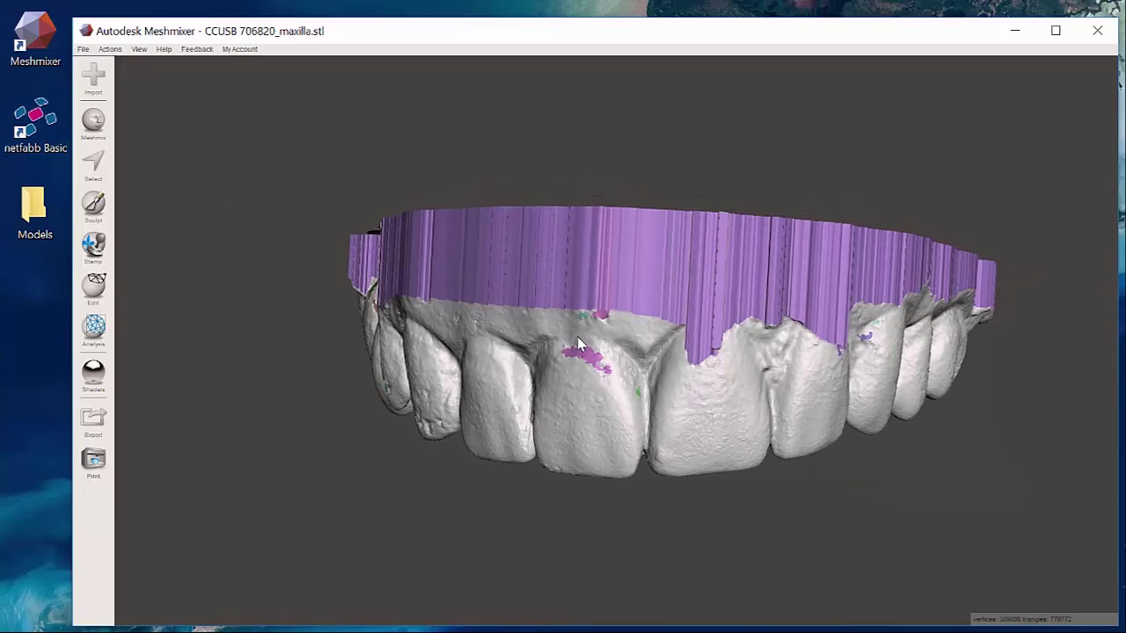
right_drag(578, 334, 697, 344)
right_drag(659, 156, 689, 143)
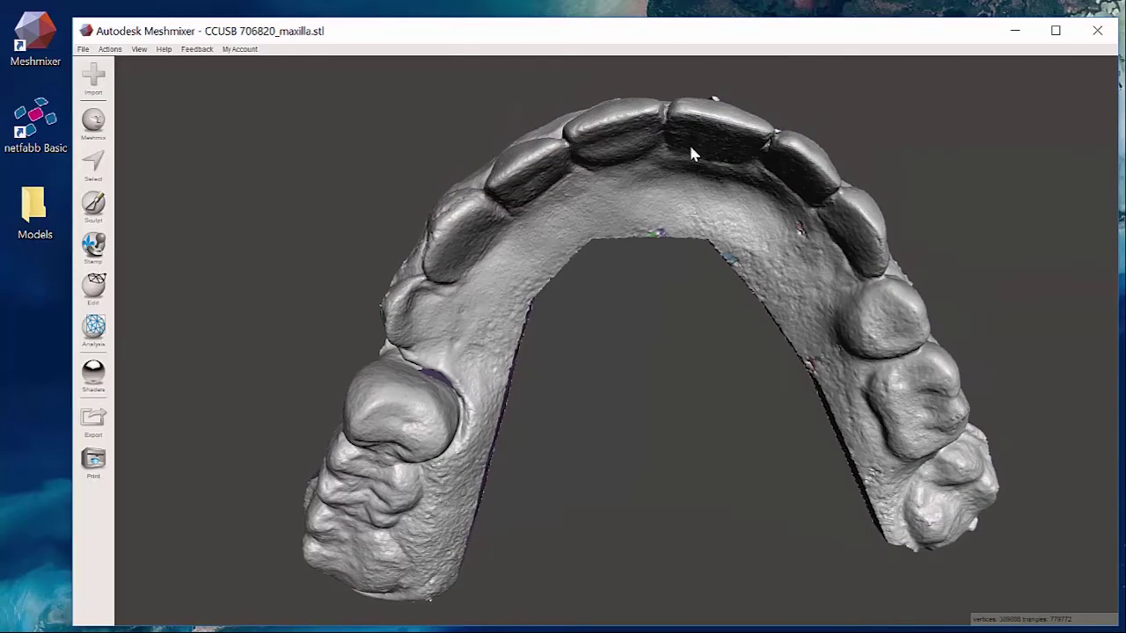
right_drag(918, 471, 583, 249)
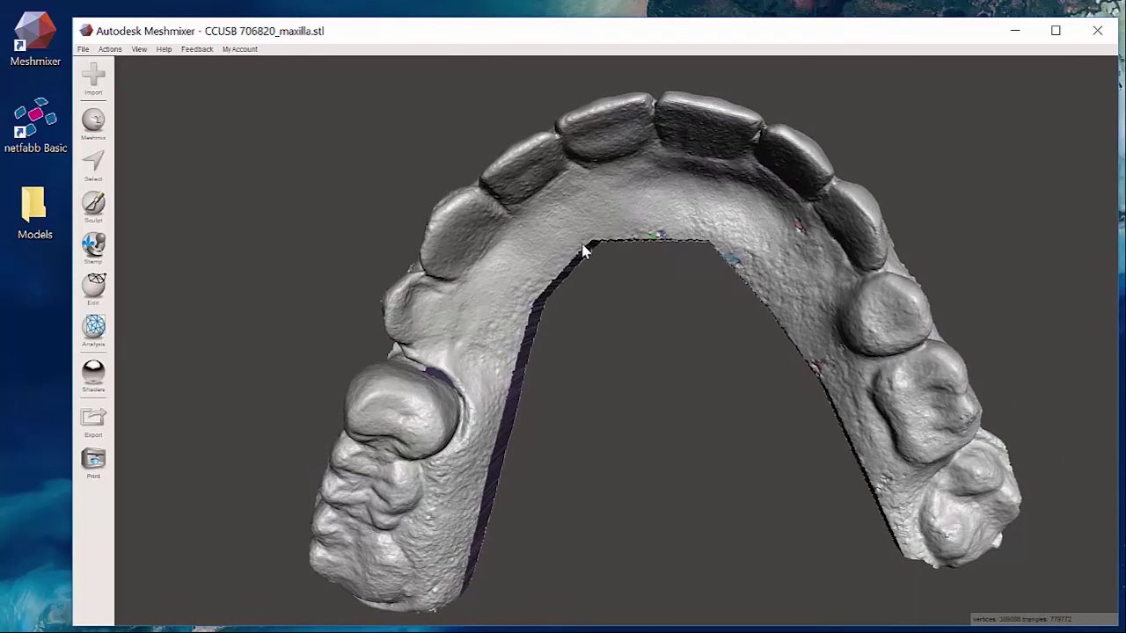
- Export the mesh as an STL in Models, named like the original maxilla file plus '(FINAL mesh)'
click(84, 50)
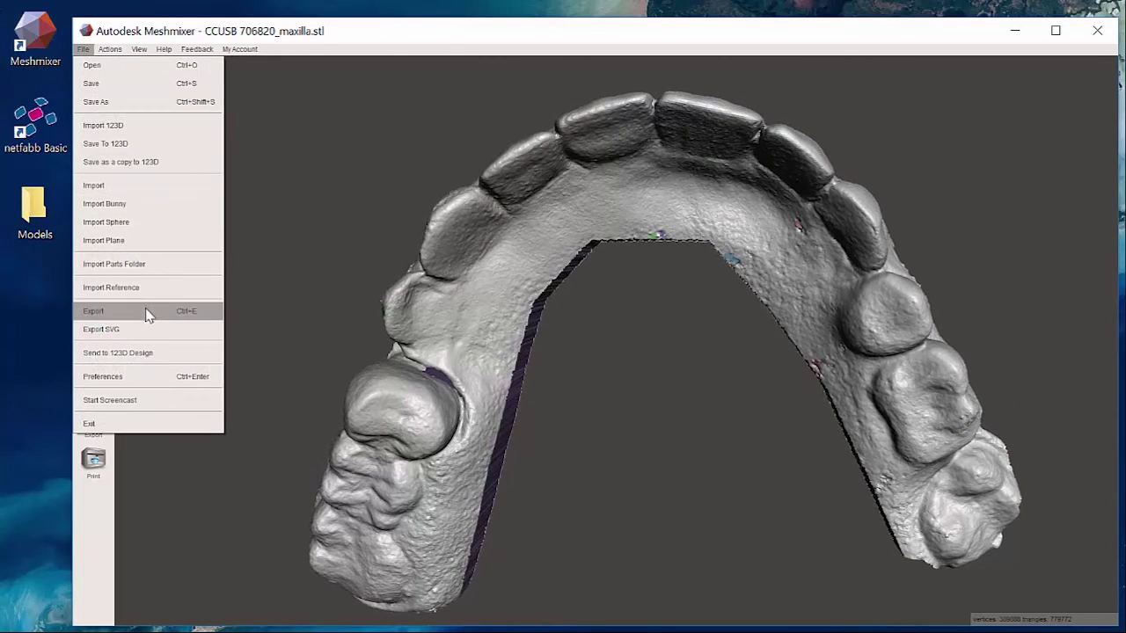
click(148, 310)
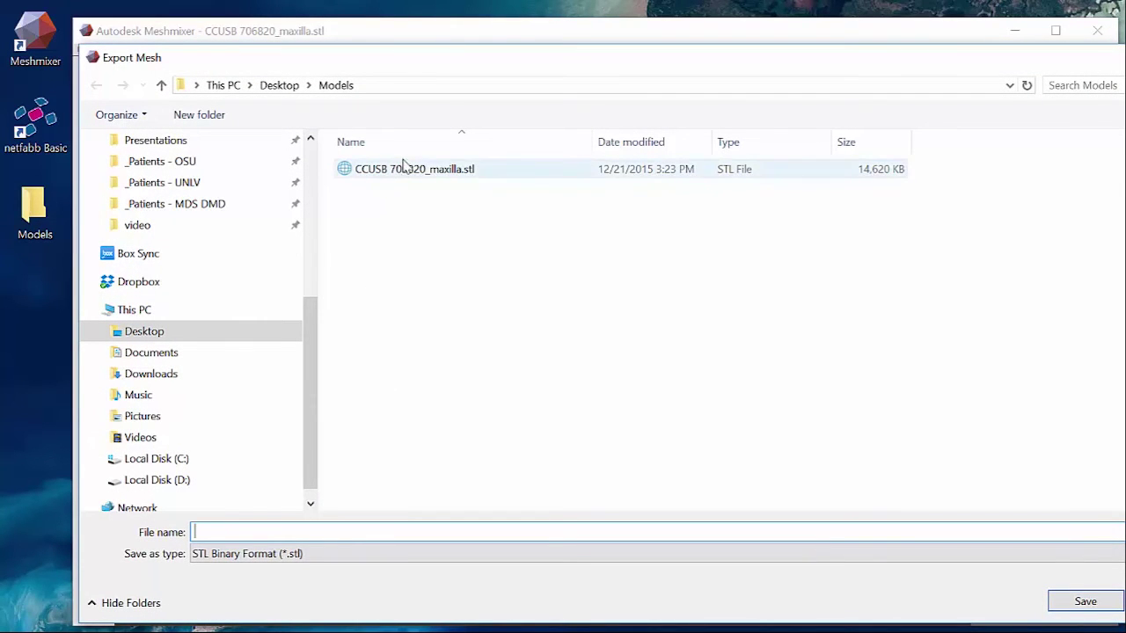
click(407, 171)
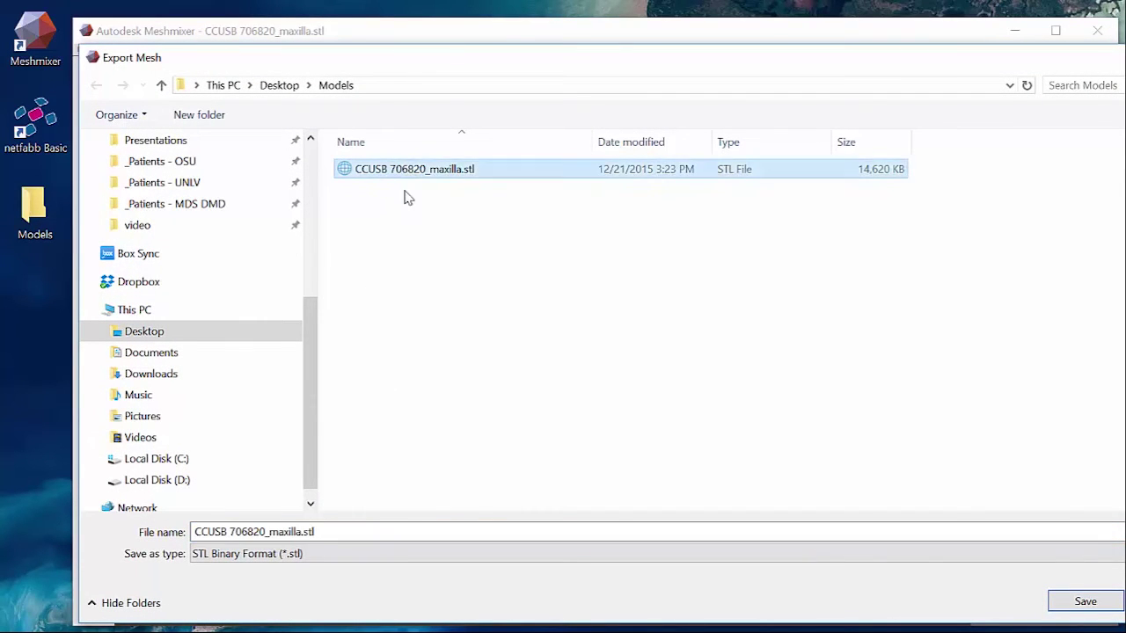
click(305, 535)
click(303, 533)
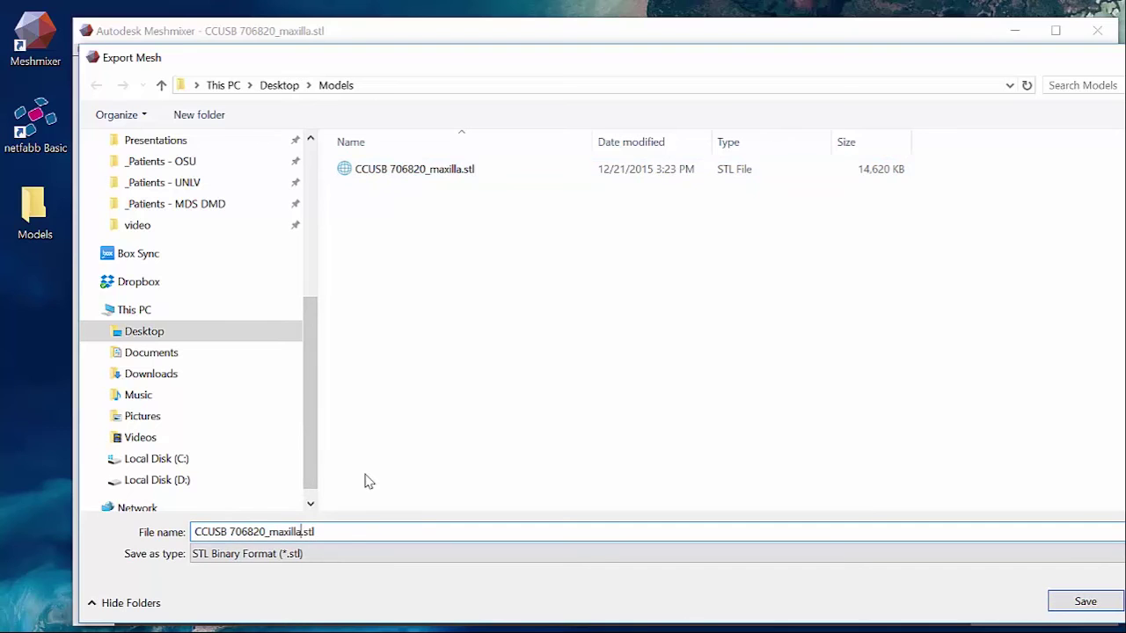
text((FINAL mesh))
key(Return)
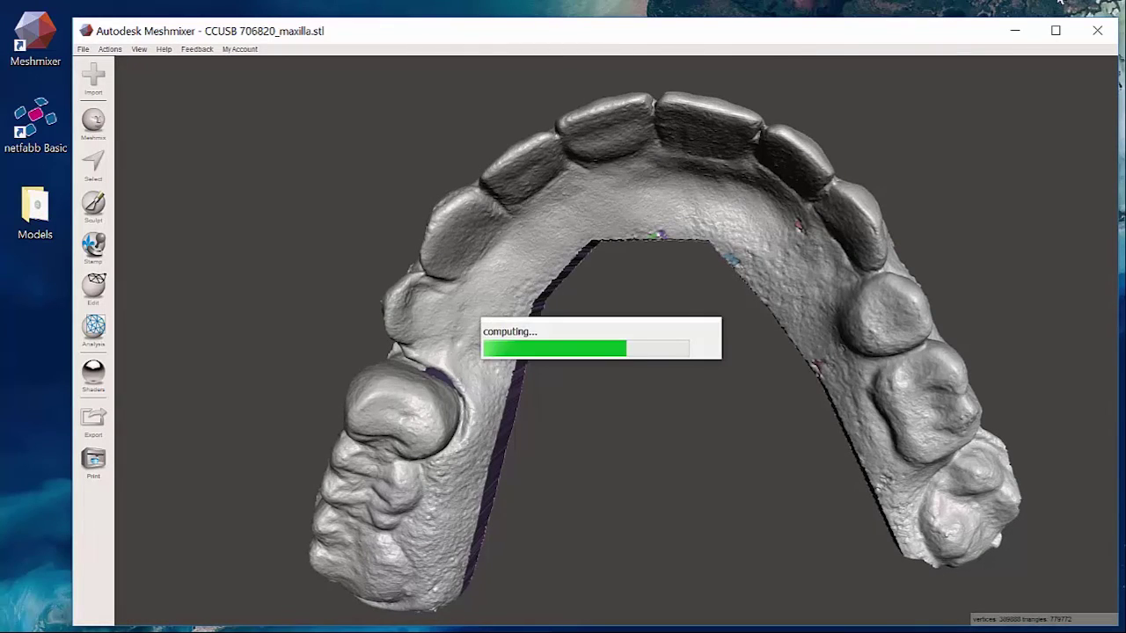
- Minimize Meshmixer, check the new FINAL mesh STL in the Models folder, then minimize Explorer
click(1014, 33)
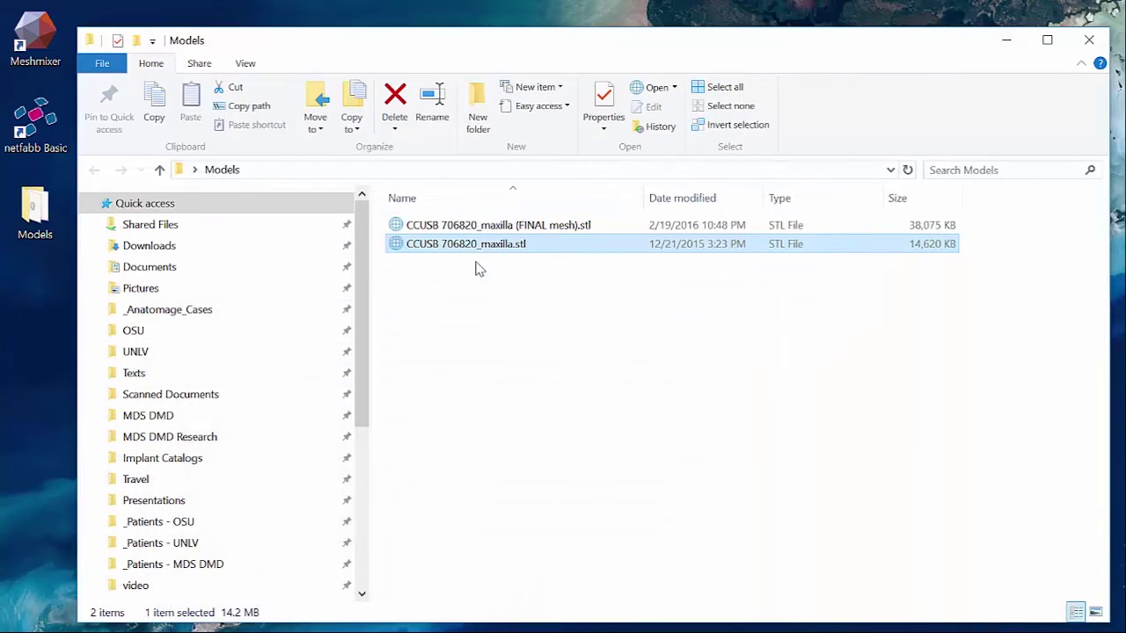
click(489, 327)
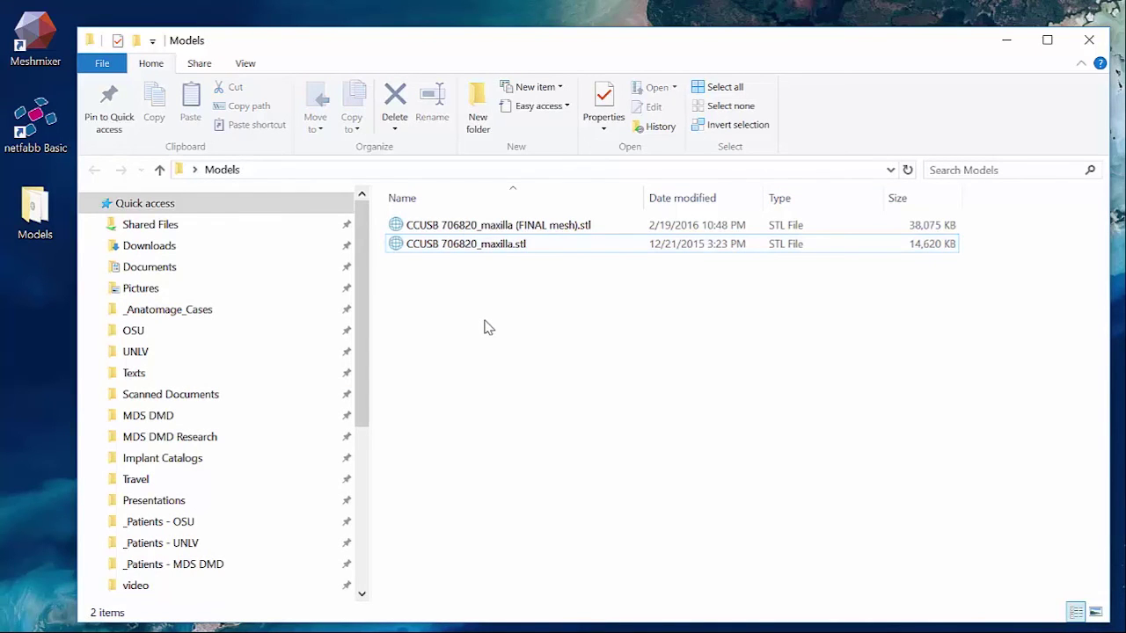
click(1002, 41)
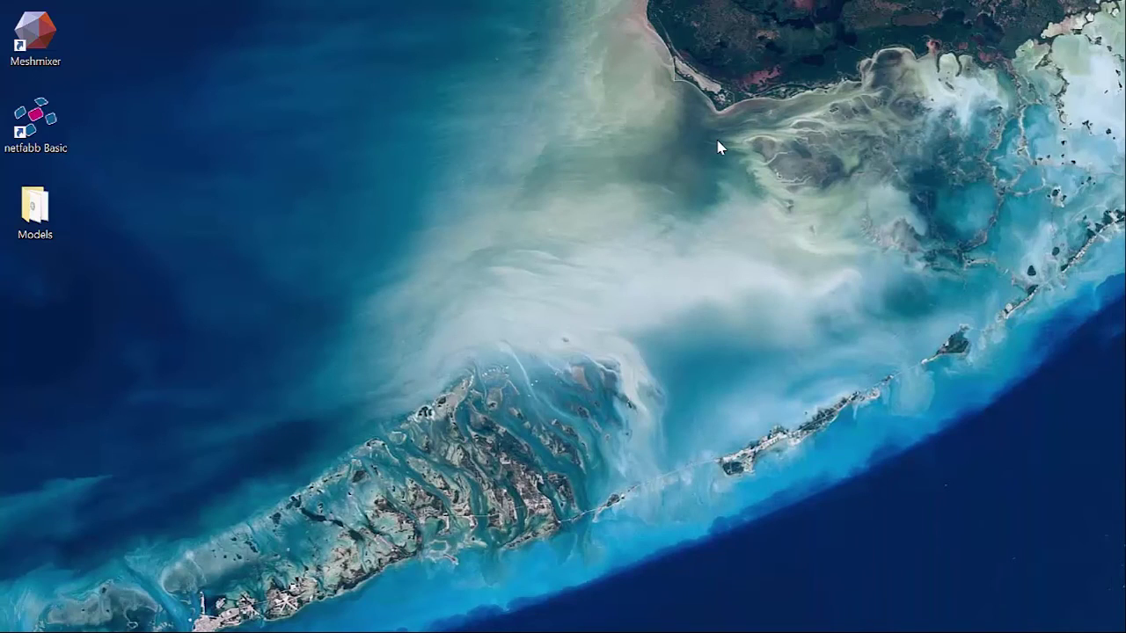